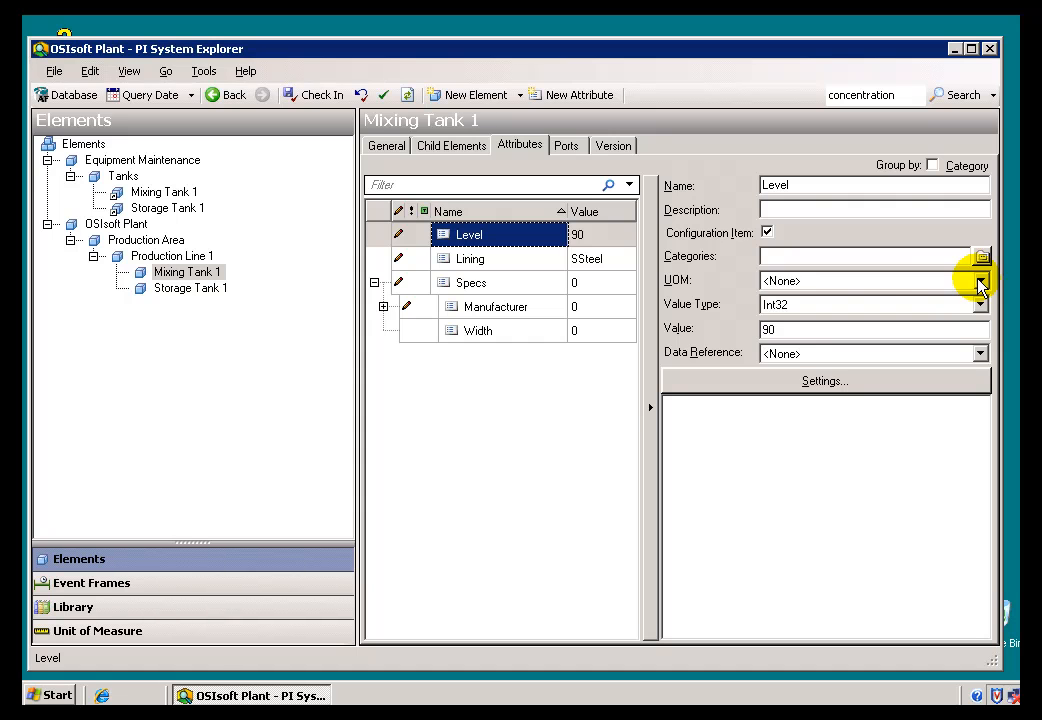
Step: Set the unit of measure of Mixing Tank 1's Level attribute to foot from the Length class
click(865, 288)
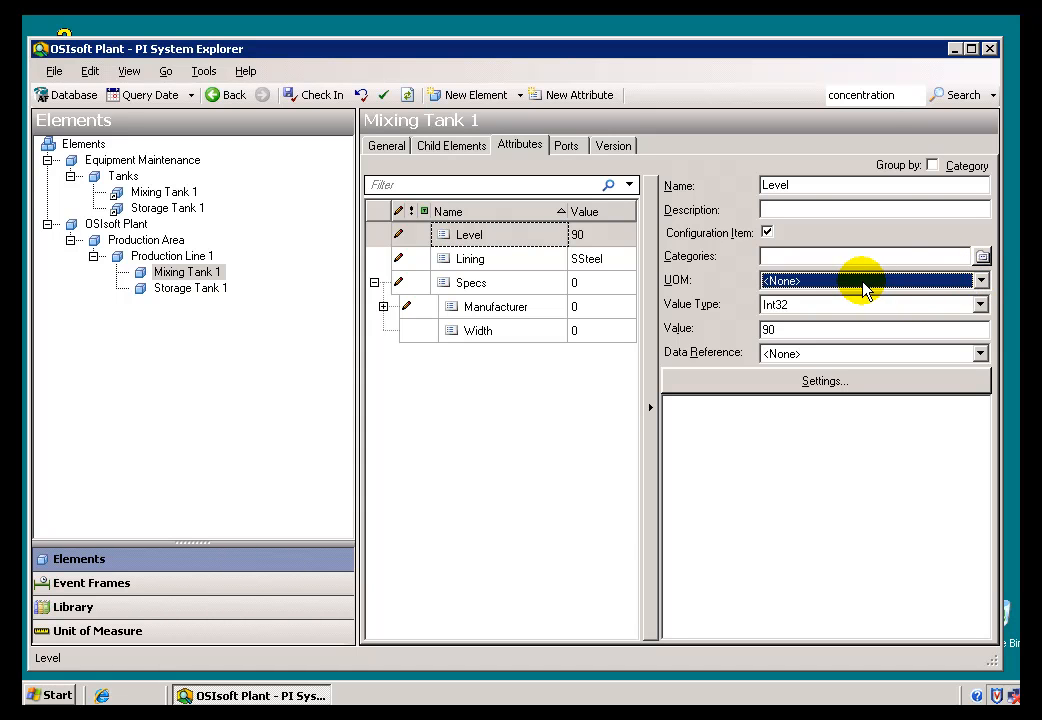
click(980, 284)
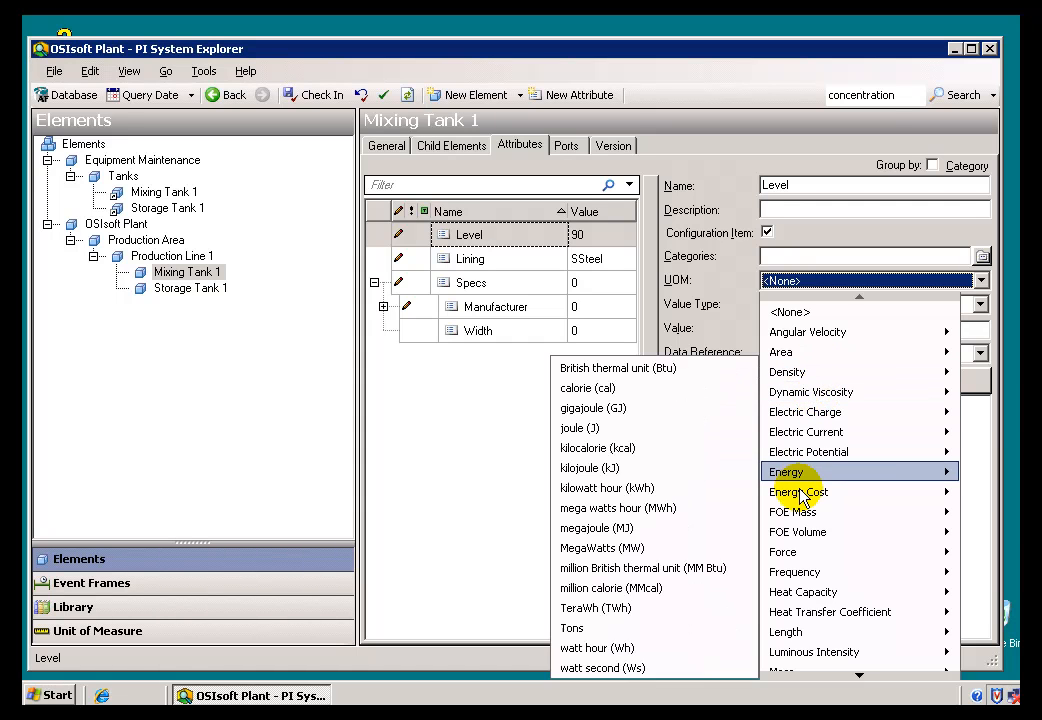
mouse_move(798, 500)
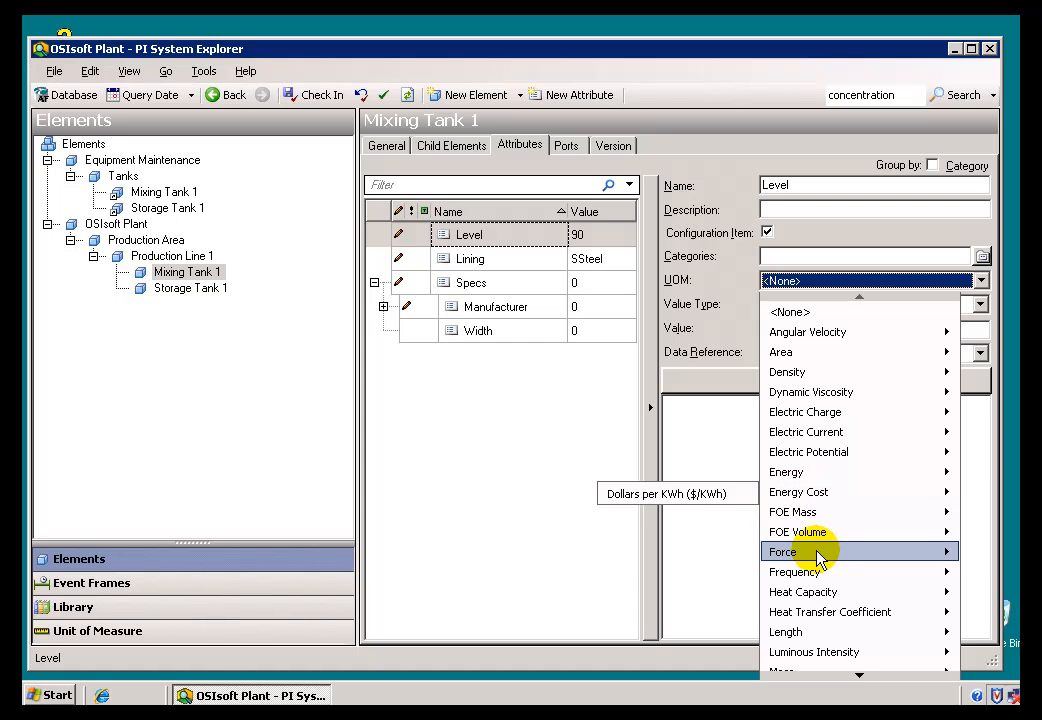
mouse_move(806, 550)
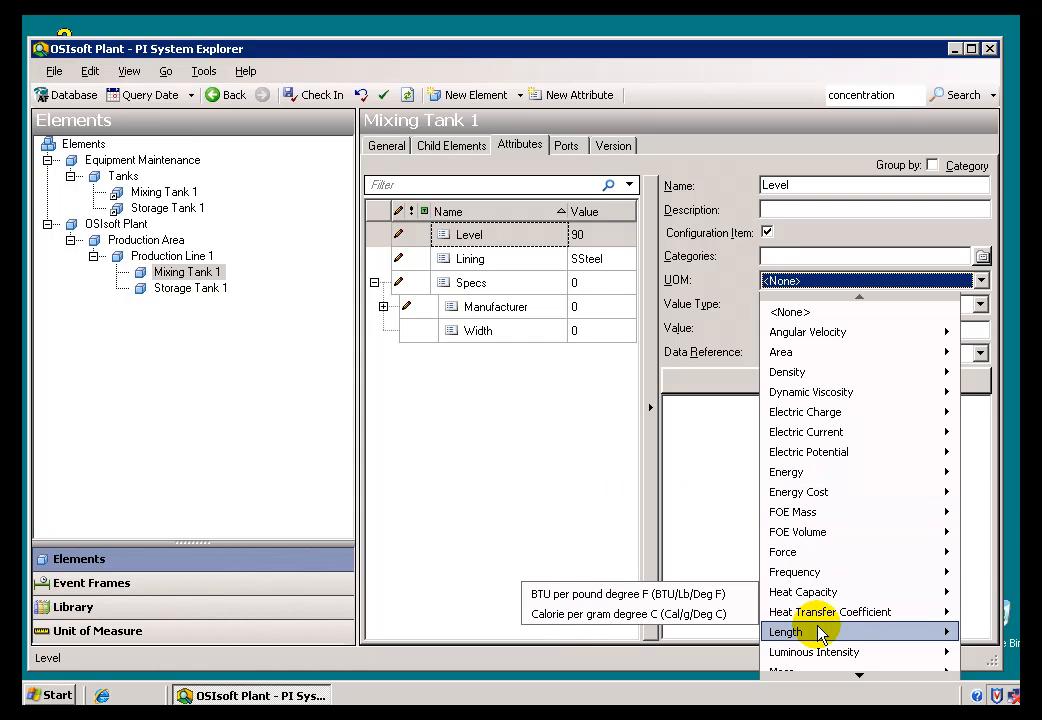
mouse_move(818, 632)
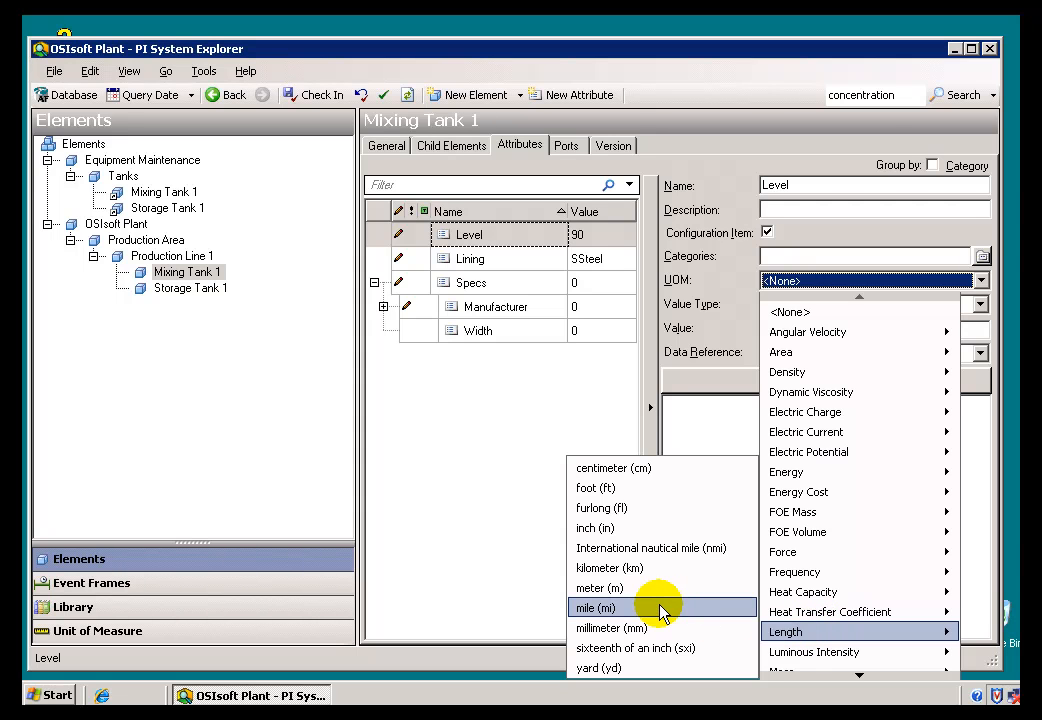
click(597, 489)
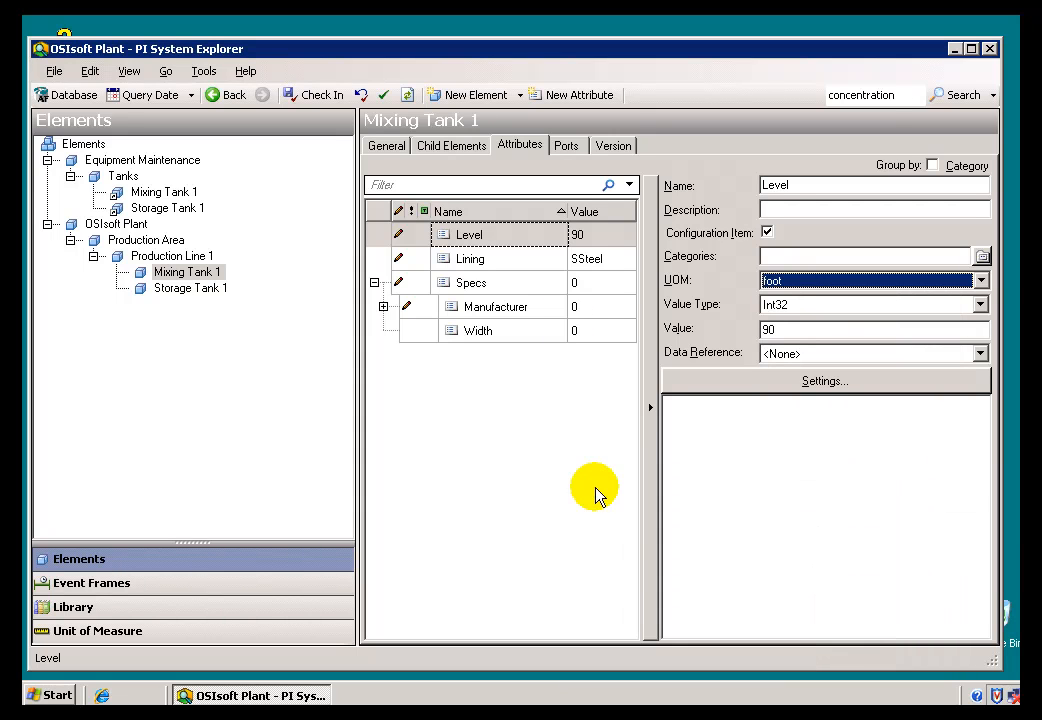
click(805, 332)
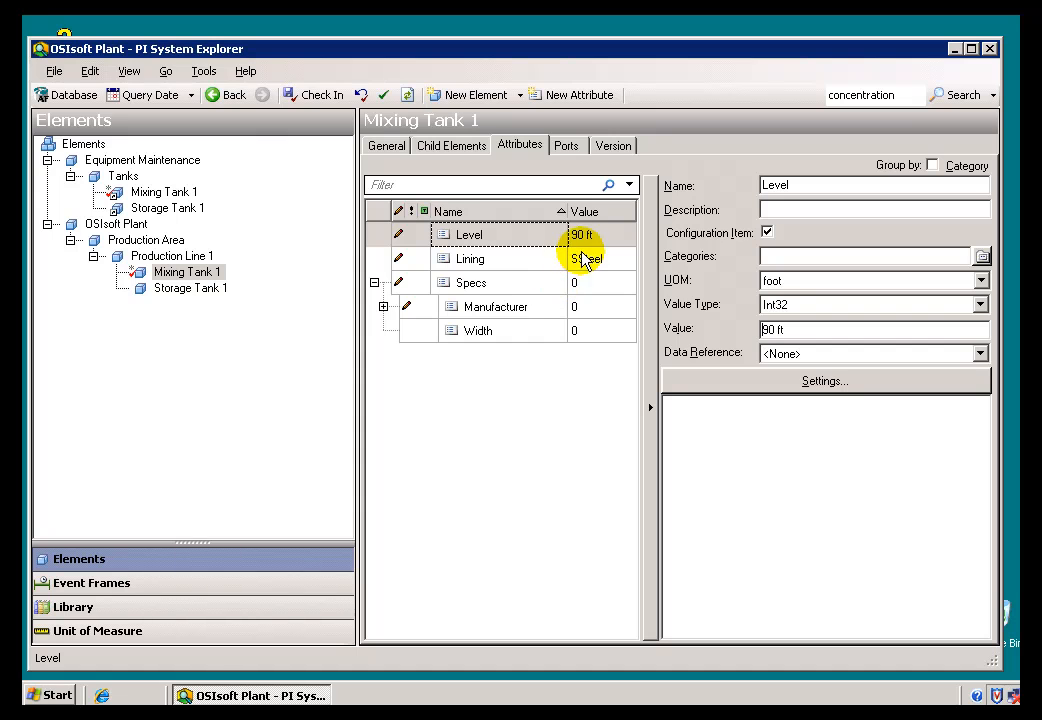
Step: Change the display unit of measure of the Level attribute to meter
right_click(501, 246)
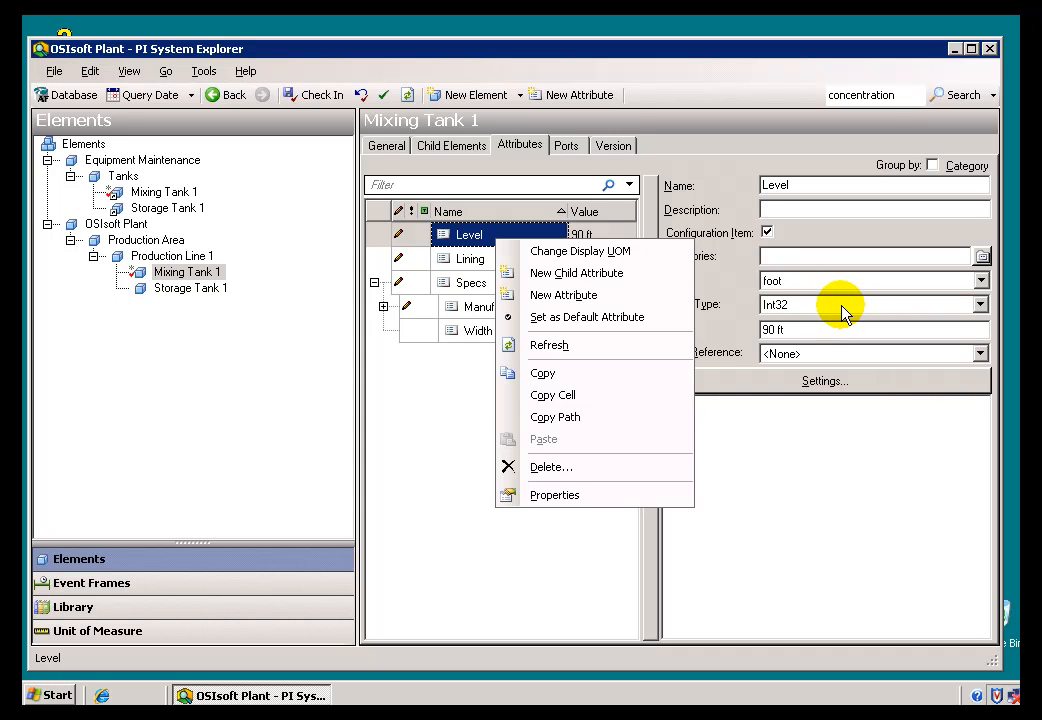
click(598, 254)
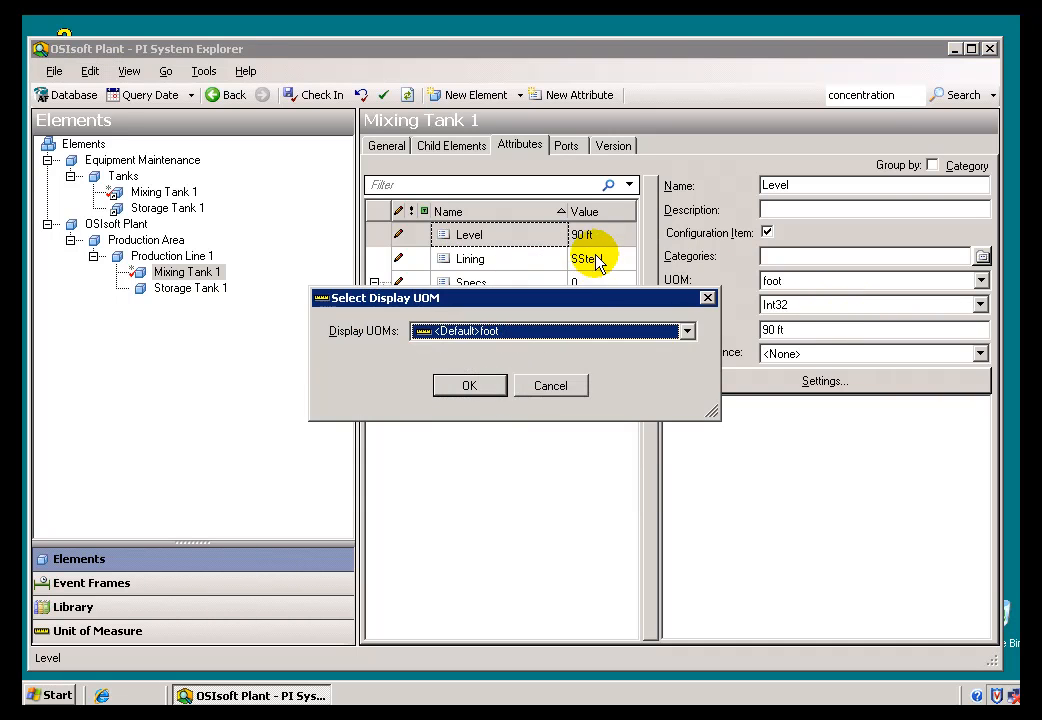
click(676, 332)
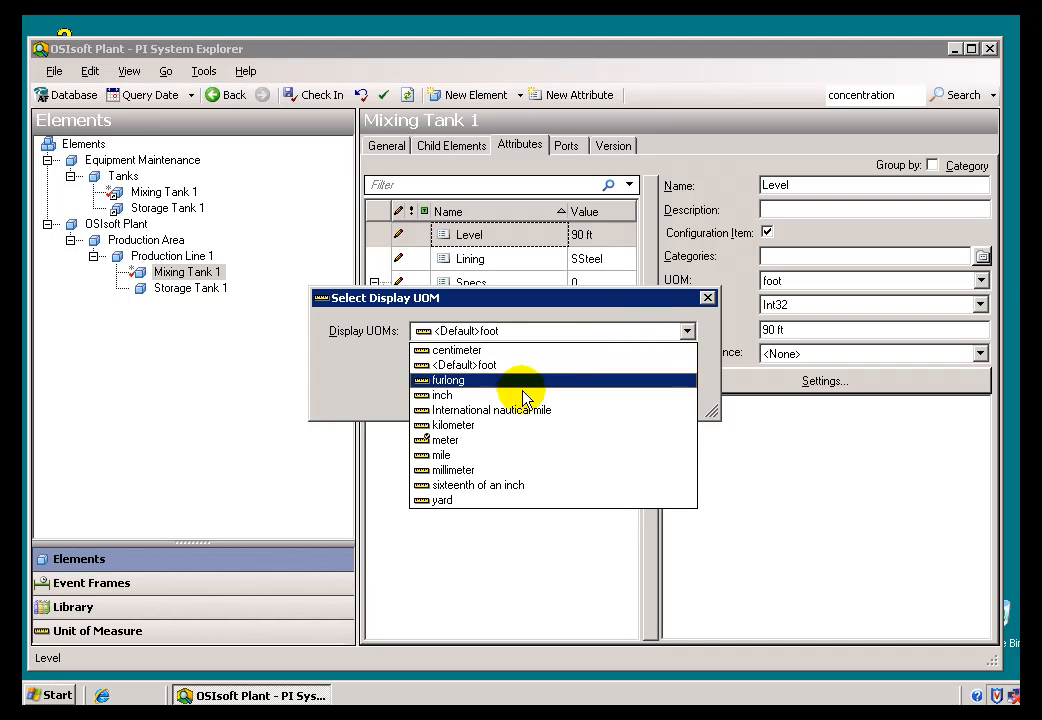
click(430, 440)
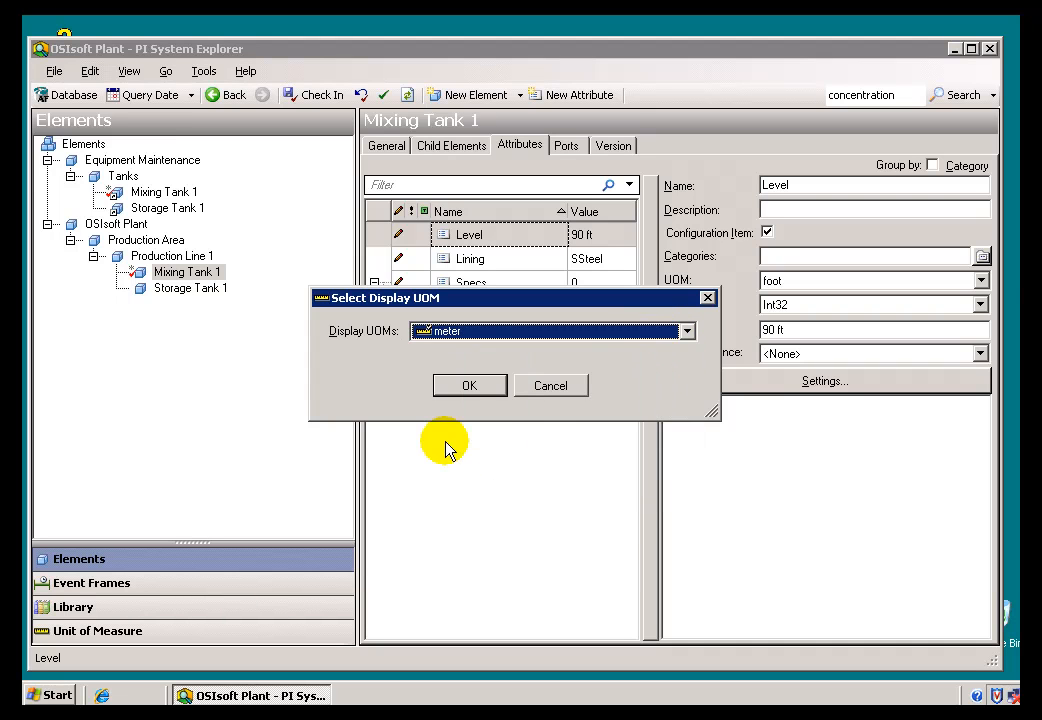
click(468, 386)
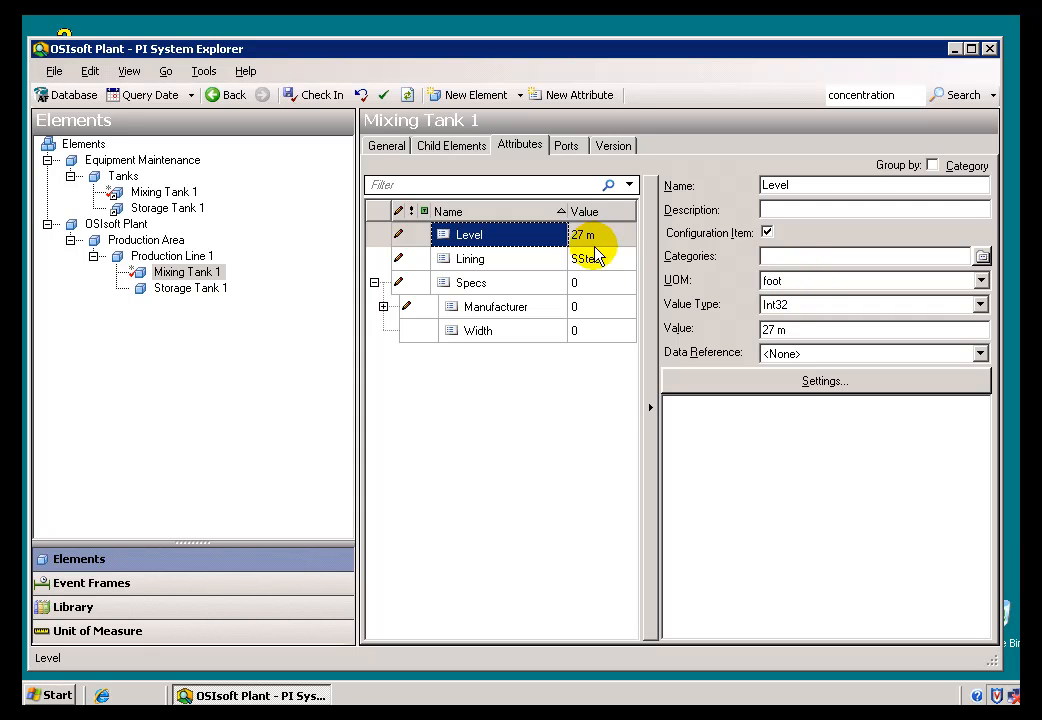
mouse_move(596, 249)
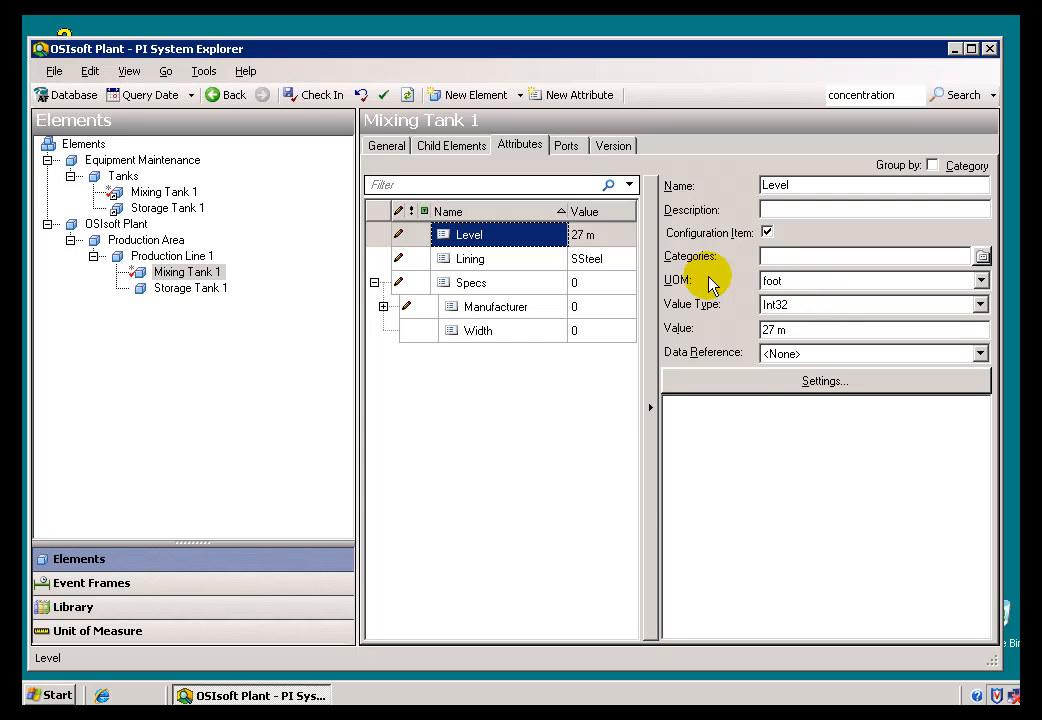
Step: Change the display unit of measure of the Level attribute to inch
right_click(568, 241)
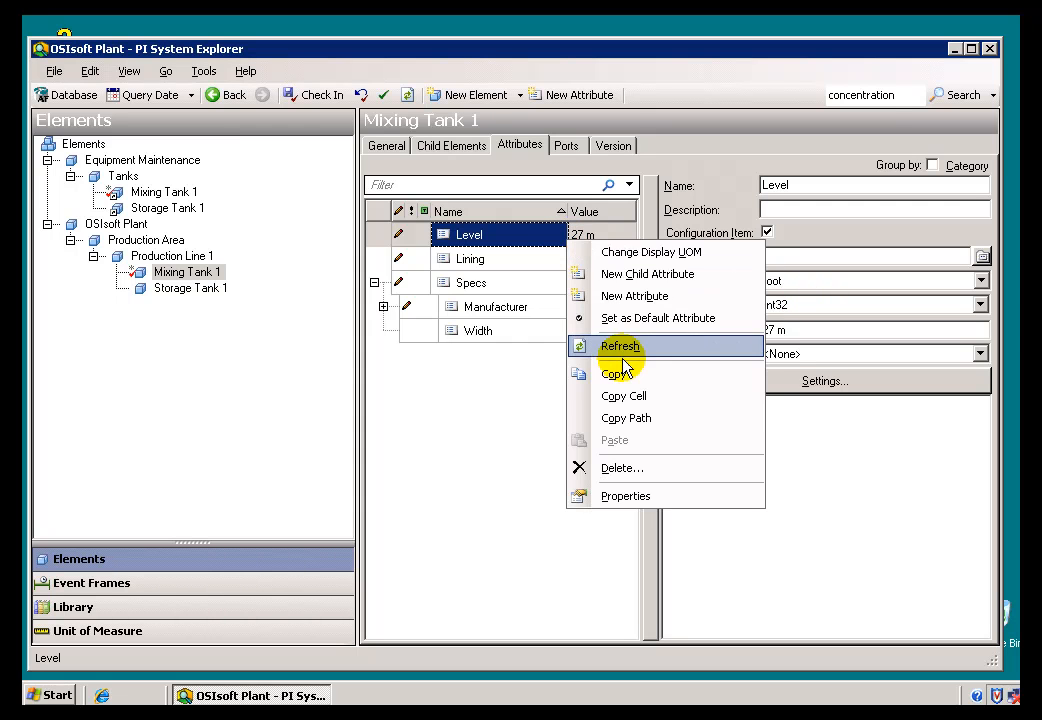
click(628, 256)
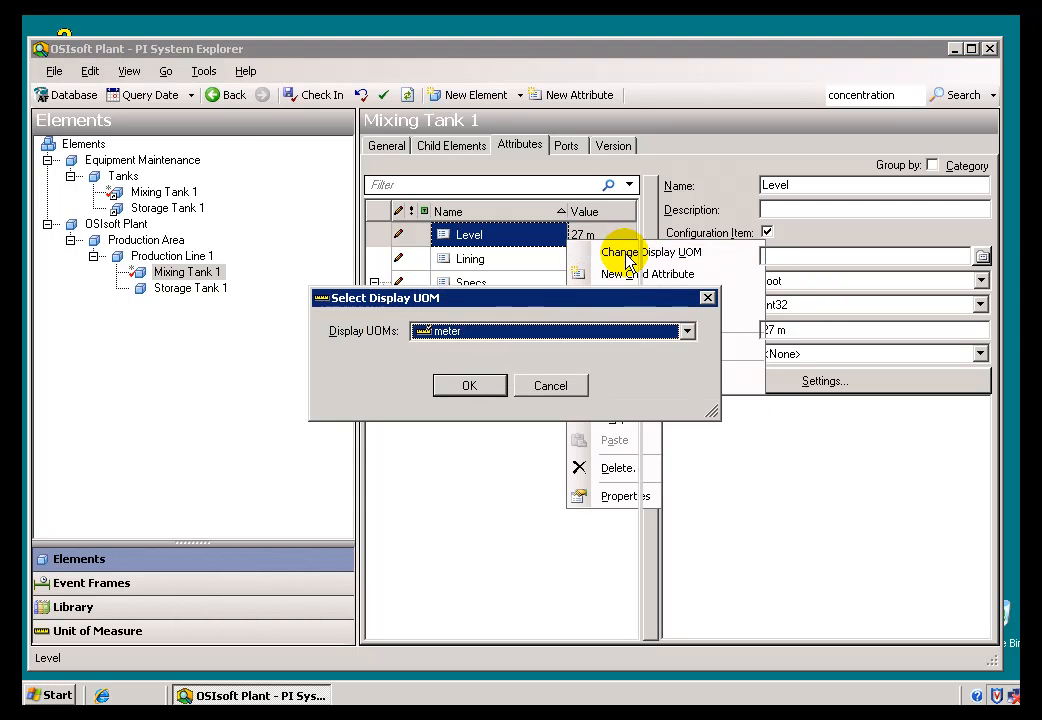
click(550, 335)
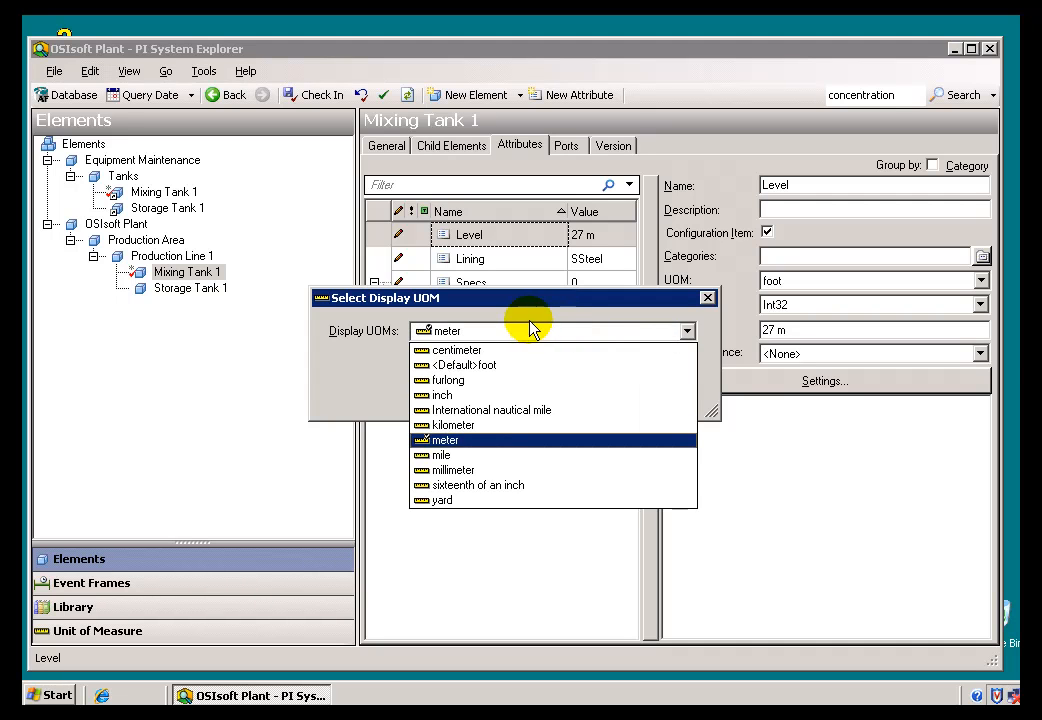
click(432, 395)
click(461, 396)
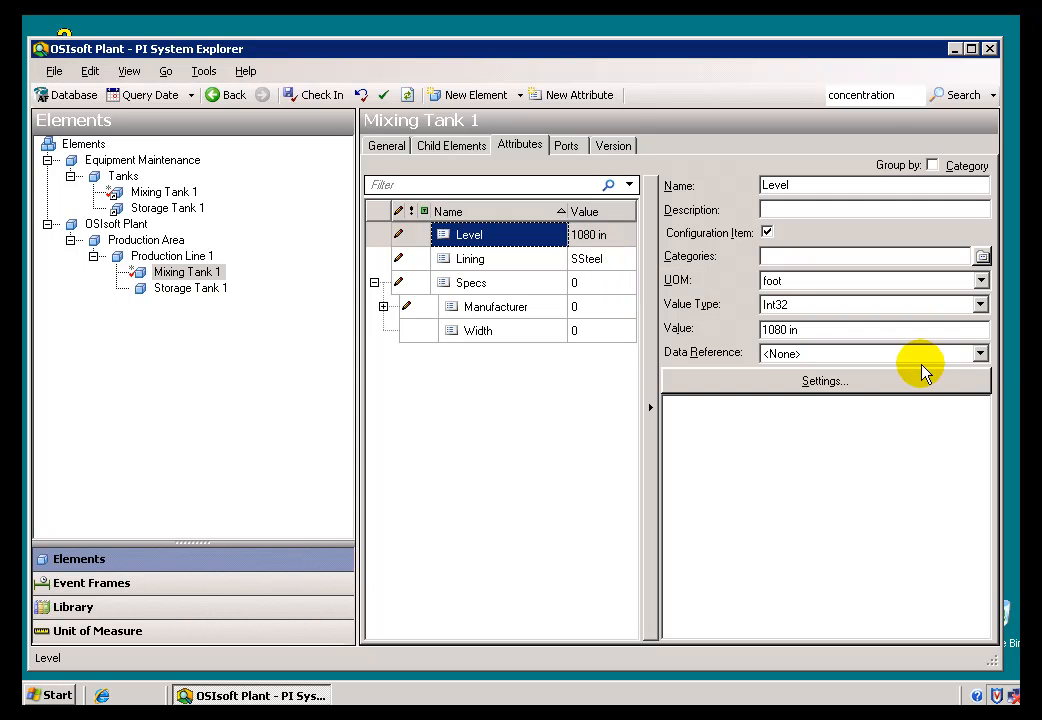
click(980, 354)
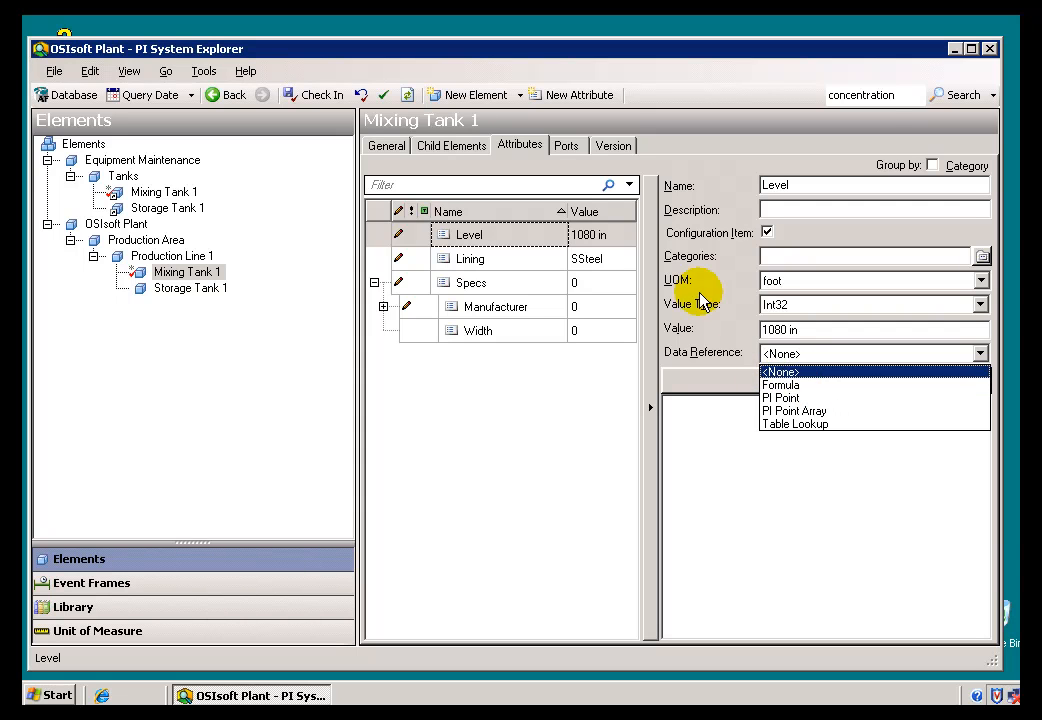
click(709, 190)
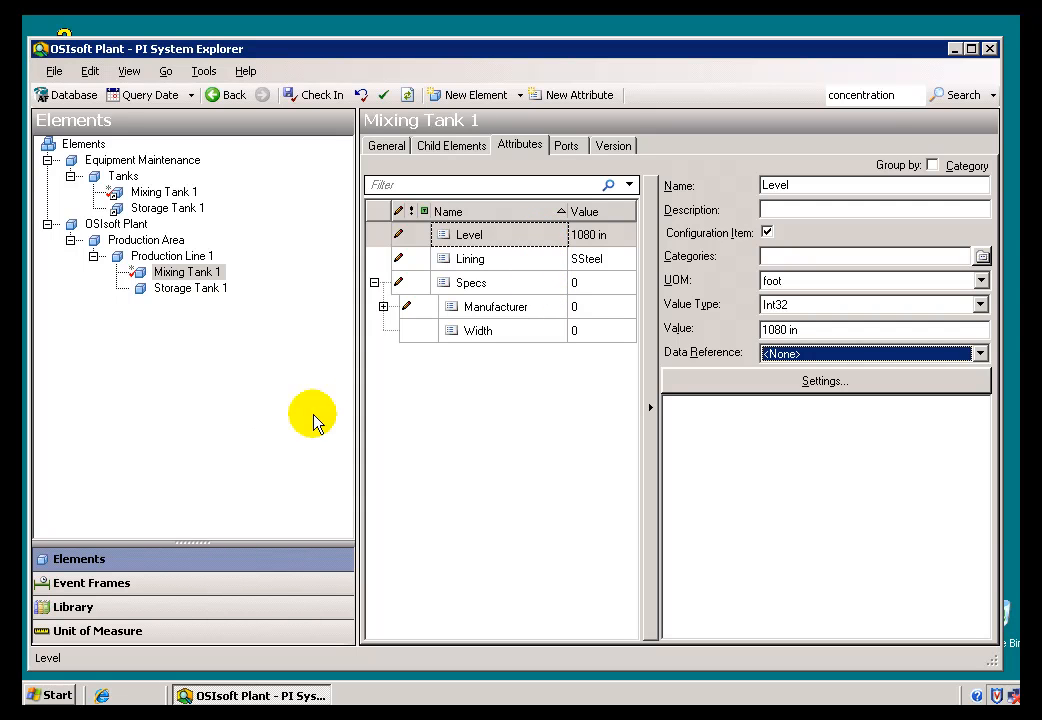
Step: Browse the classes in the unit of measure database and list the units of the Length class
click(80, 631)
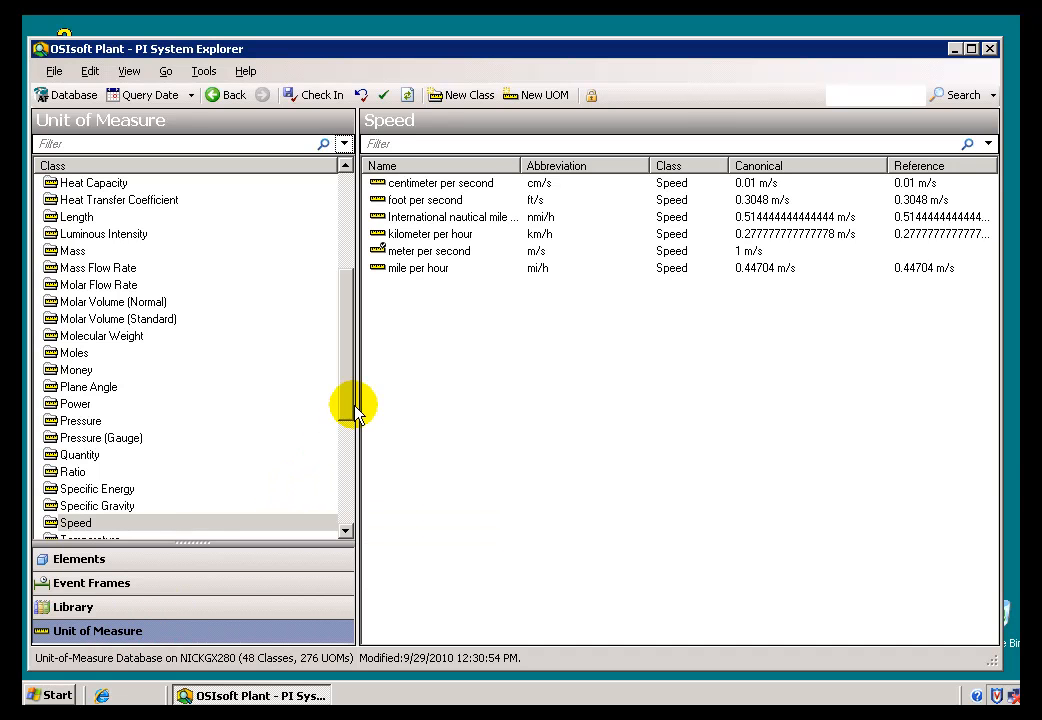
drag(344, 418, 338, 493)
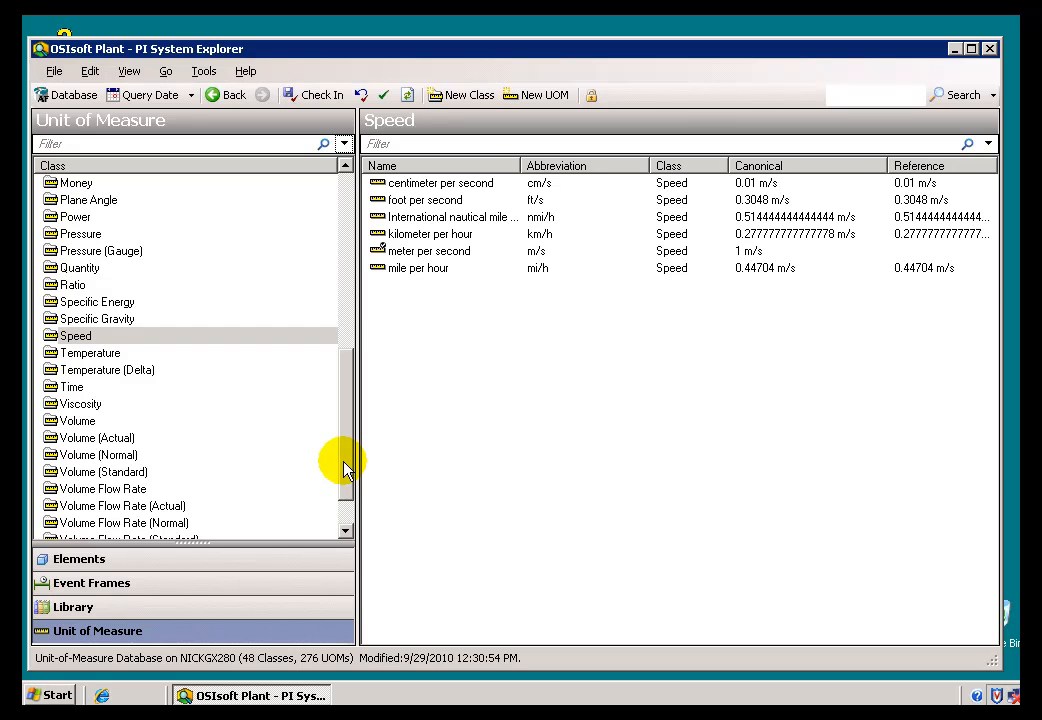
drag(341, 470, 346, 443)
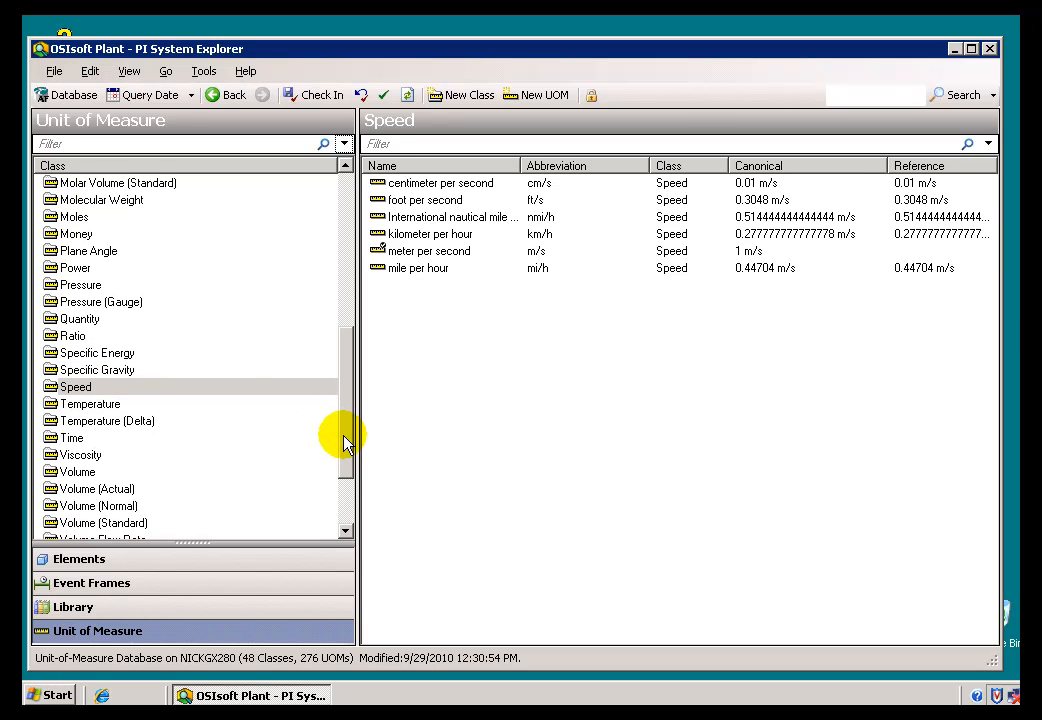
mouse_move(55, 222)
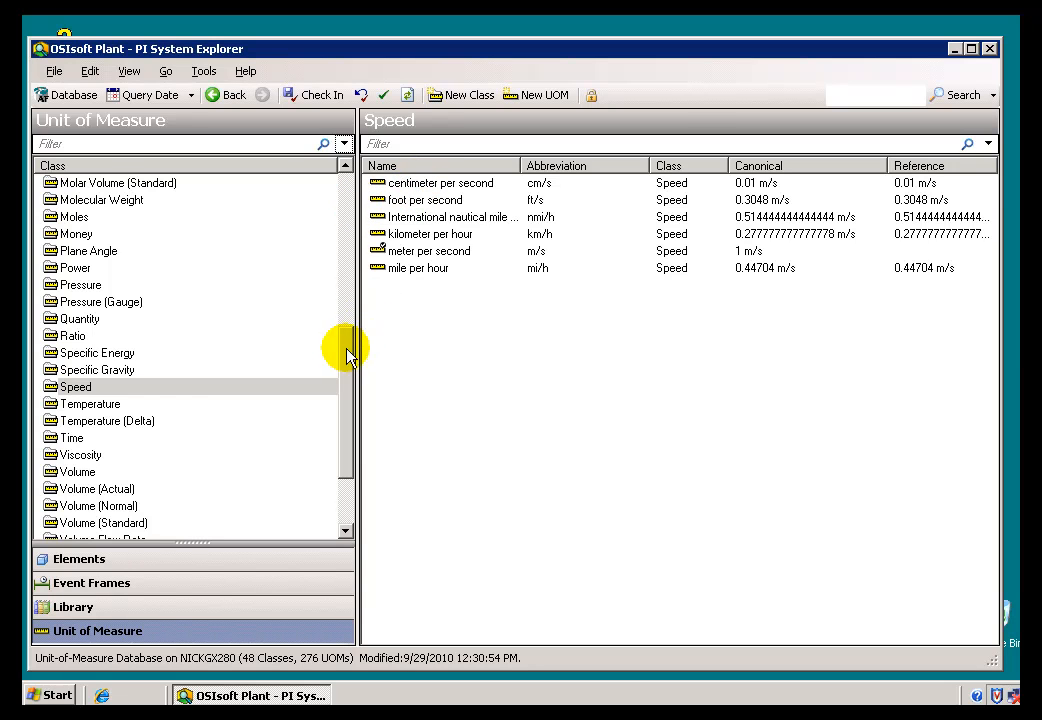
drag(344, 354, 289, 200)
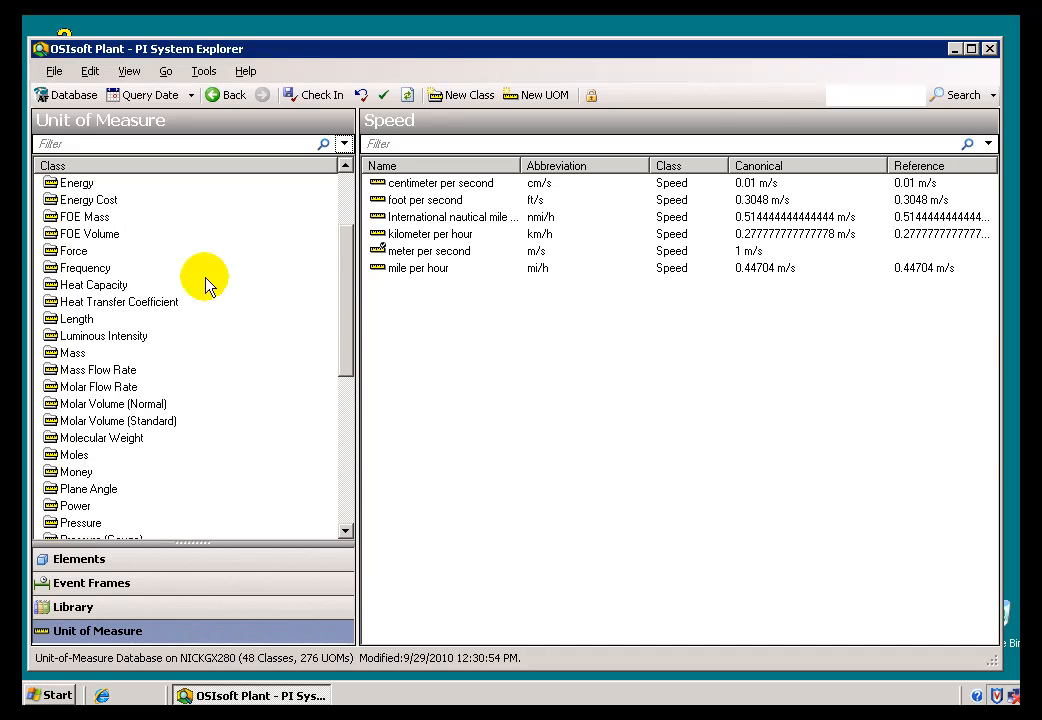
click(64, 322)
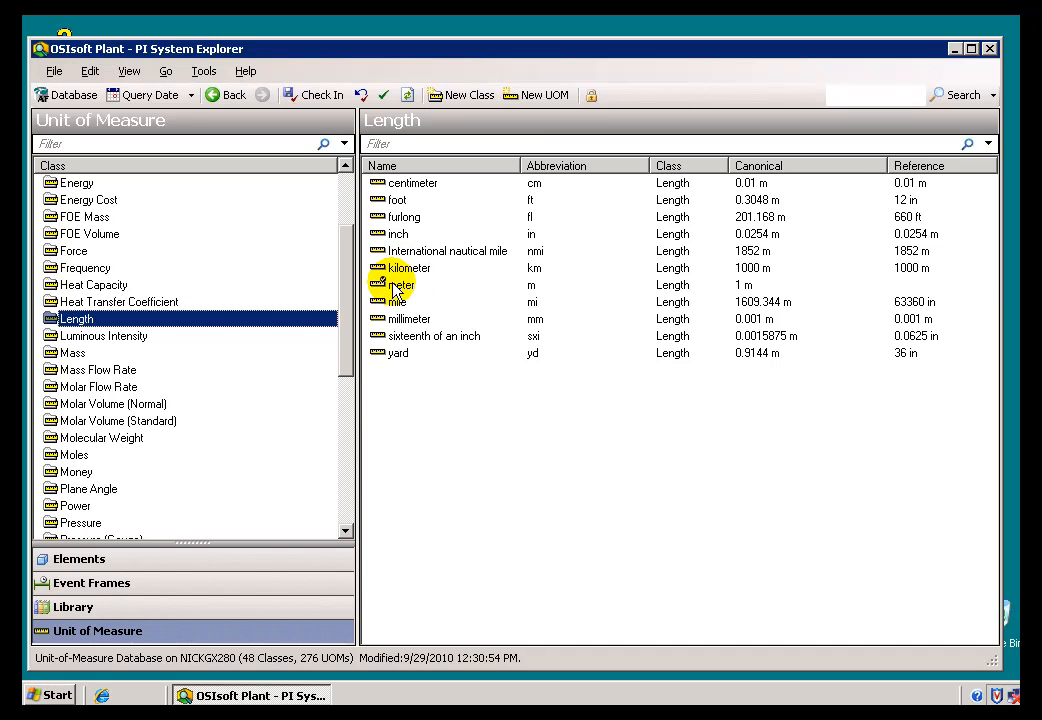
Step: Examine the properties of the meter unit in the Length class and close them without changes
click(394, 286)
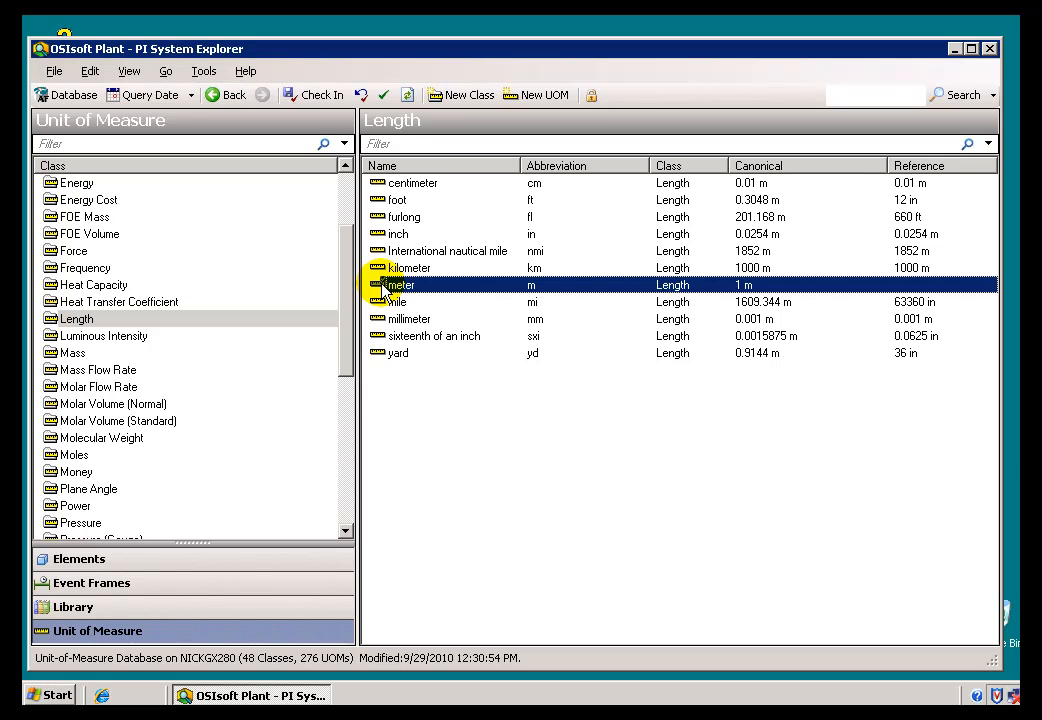
right_click(381, 290)
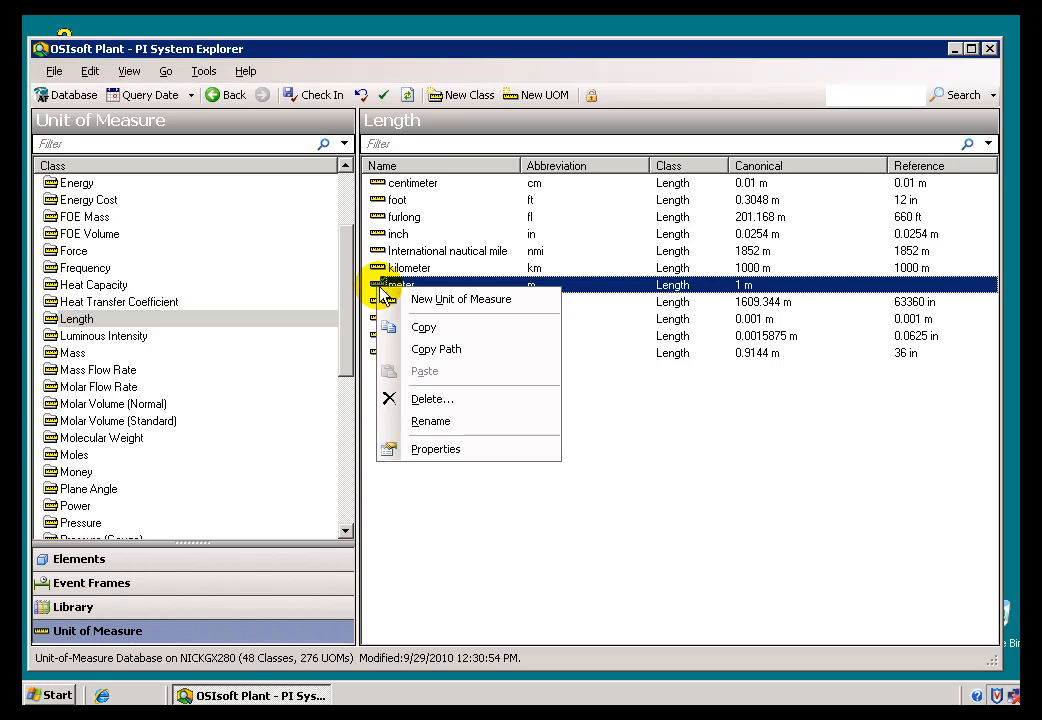
click(436, 448)
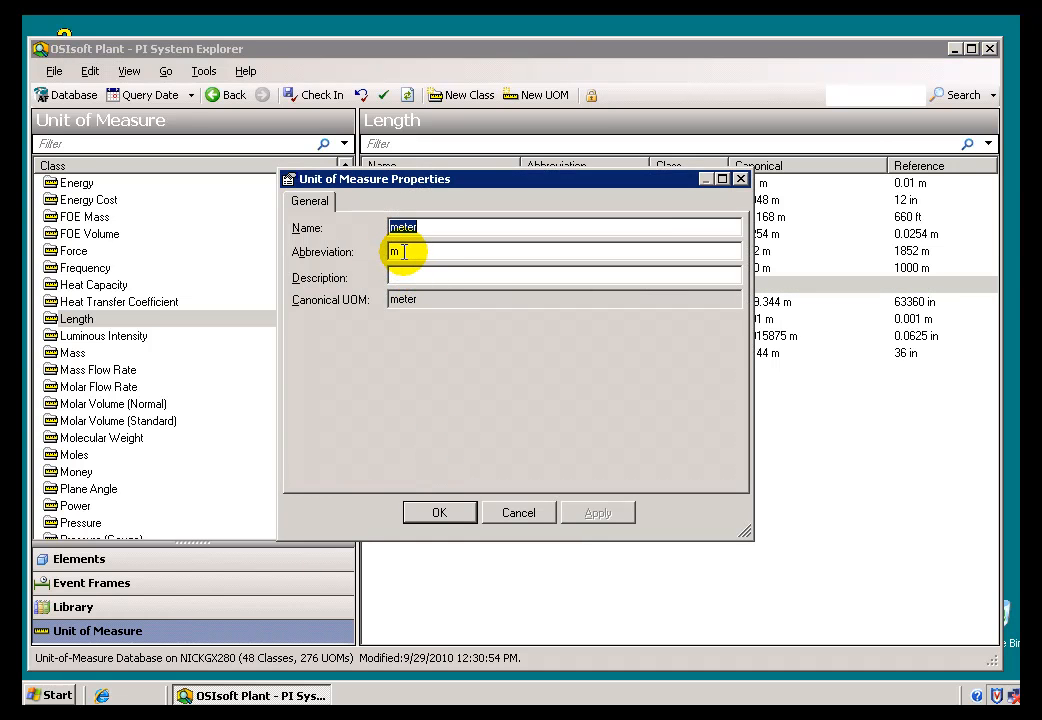
click(514, 514)
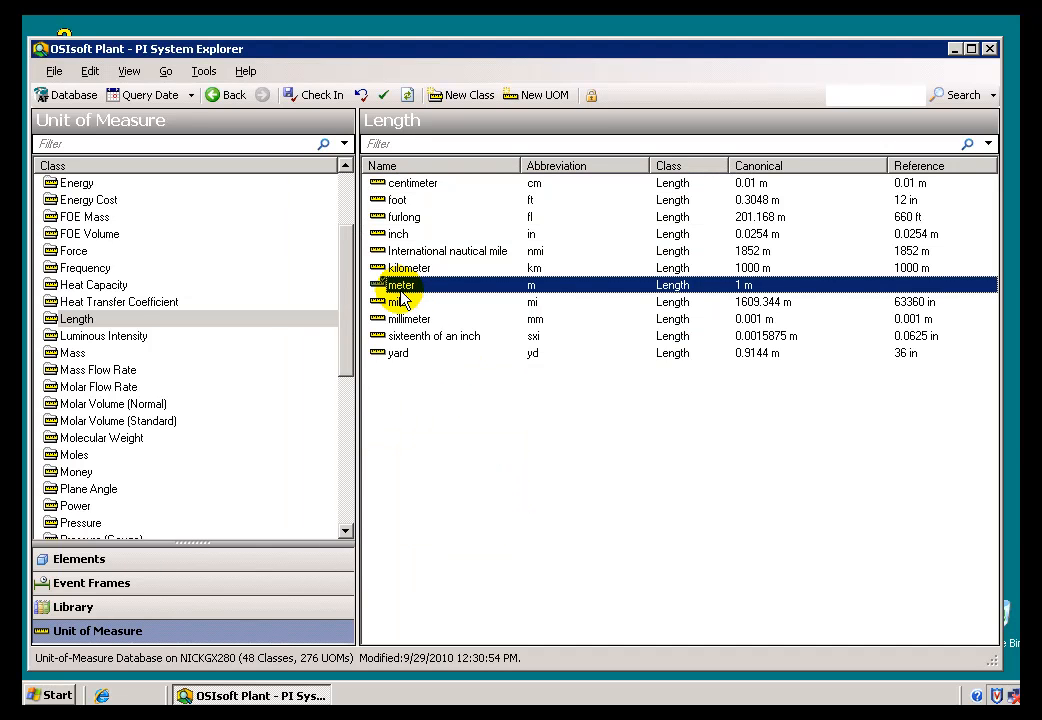
Step: Examine the kilometer unit's properties, including its reference unit and conversion method, and close them without changes
click(400, 274)
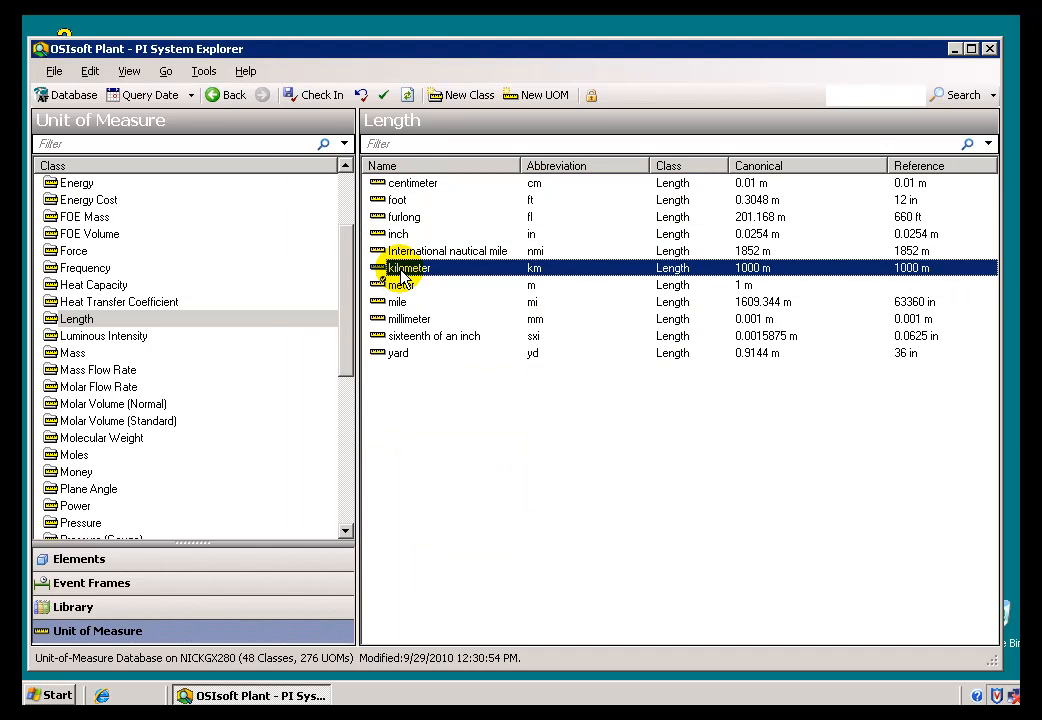
right_click(402, 276)
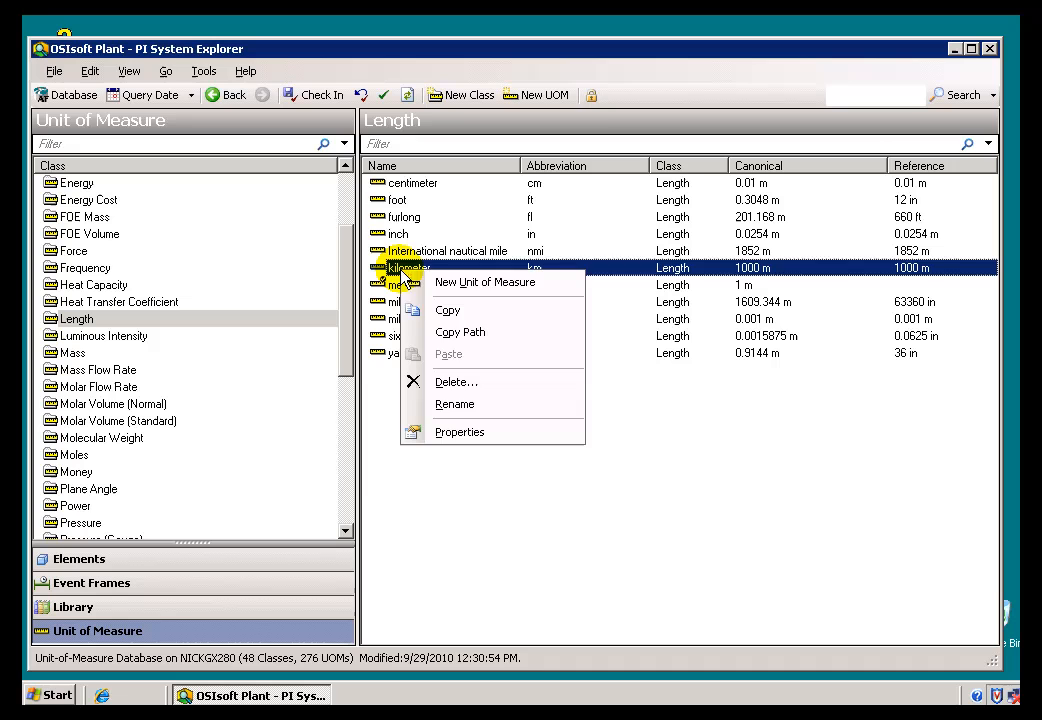
click(460, 434)
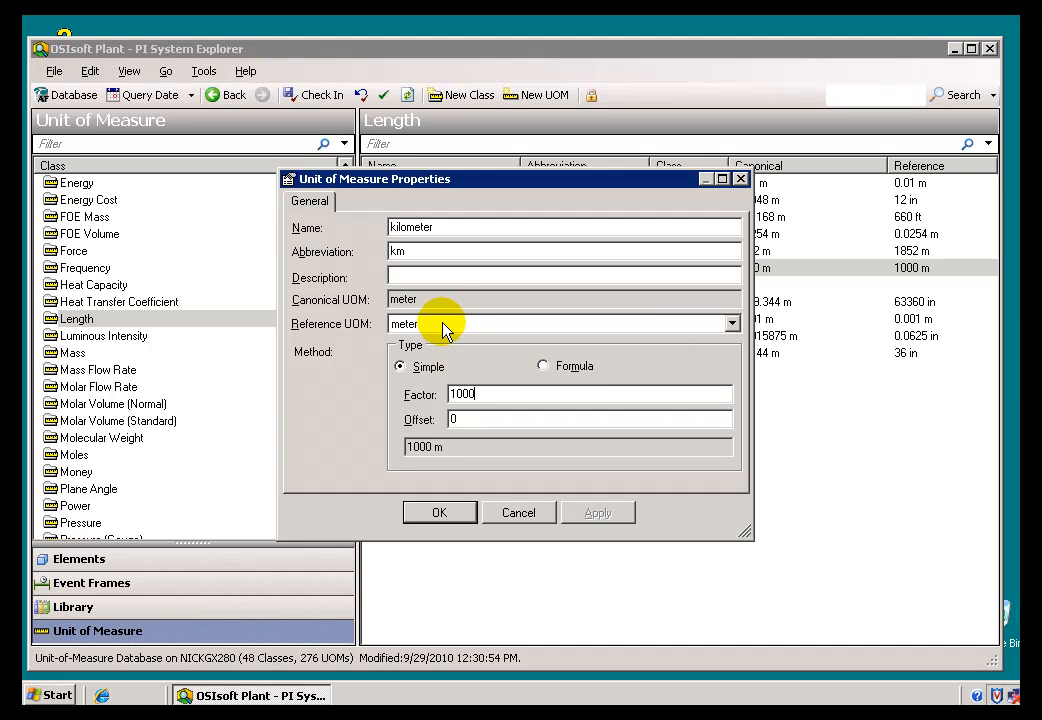
click(505, 512)
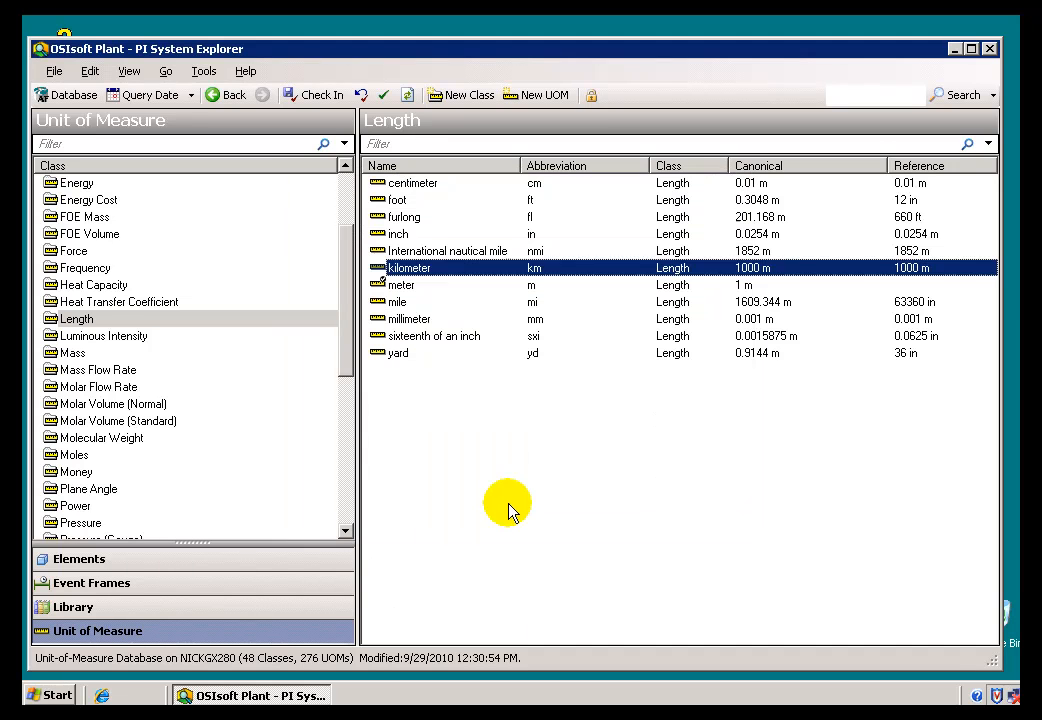
Step: Review the canonical unit in the meter unit's properties and close them without changes
click(396, 289)
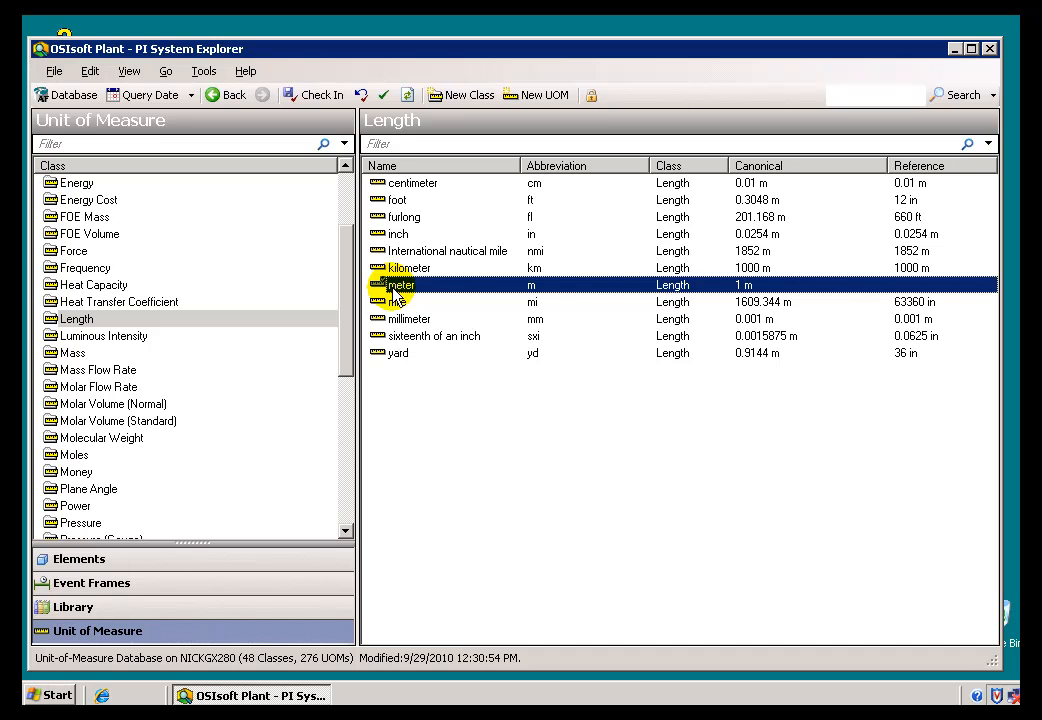
right_click(396, 289)
click(451, 449)
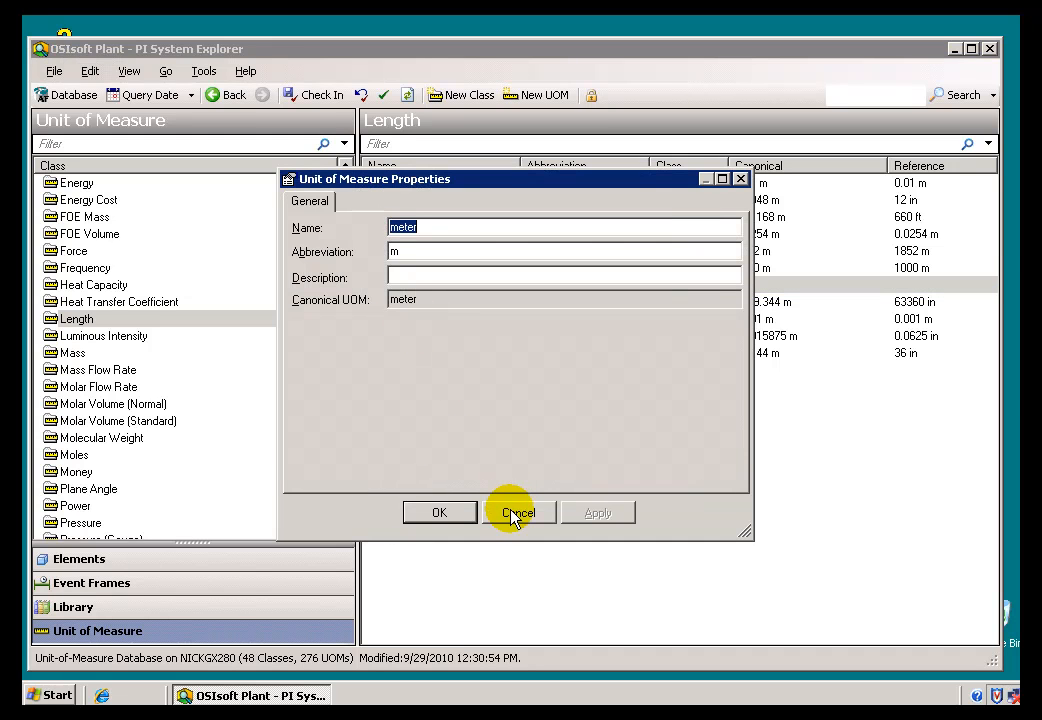
click(513, 514)
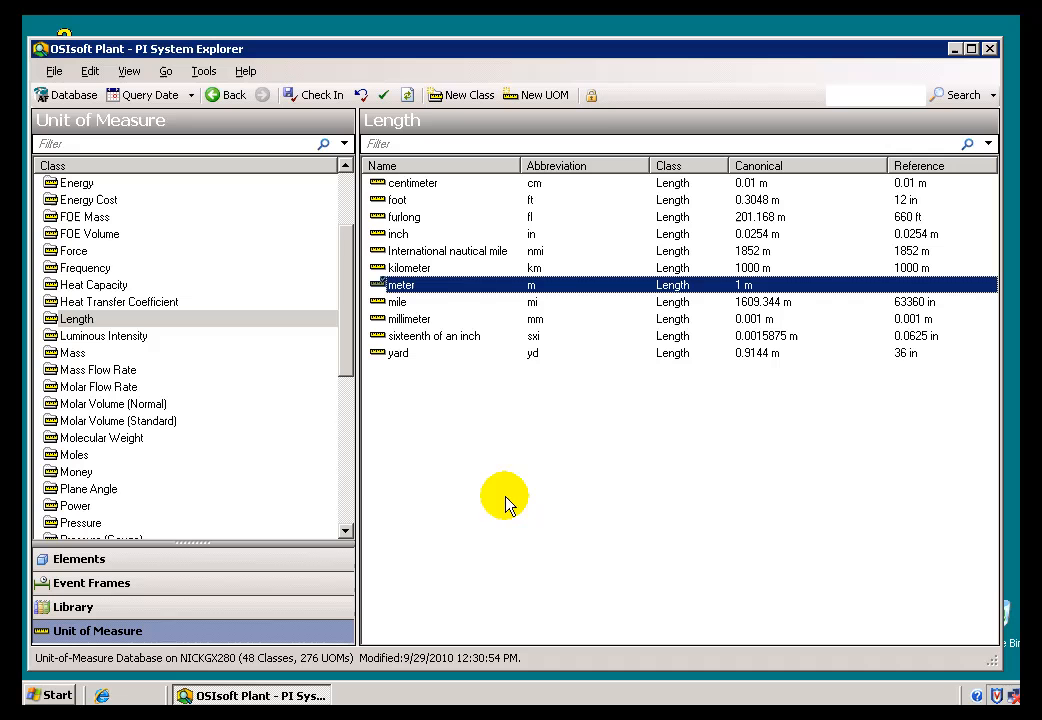
Step: Examine the Length class's properties, including its canonical unit of measure, and close them without changes
click(73, 320)
click(54, 318)
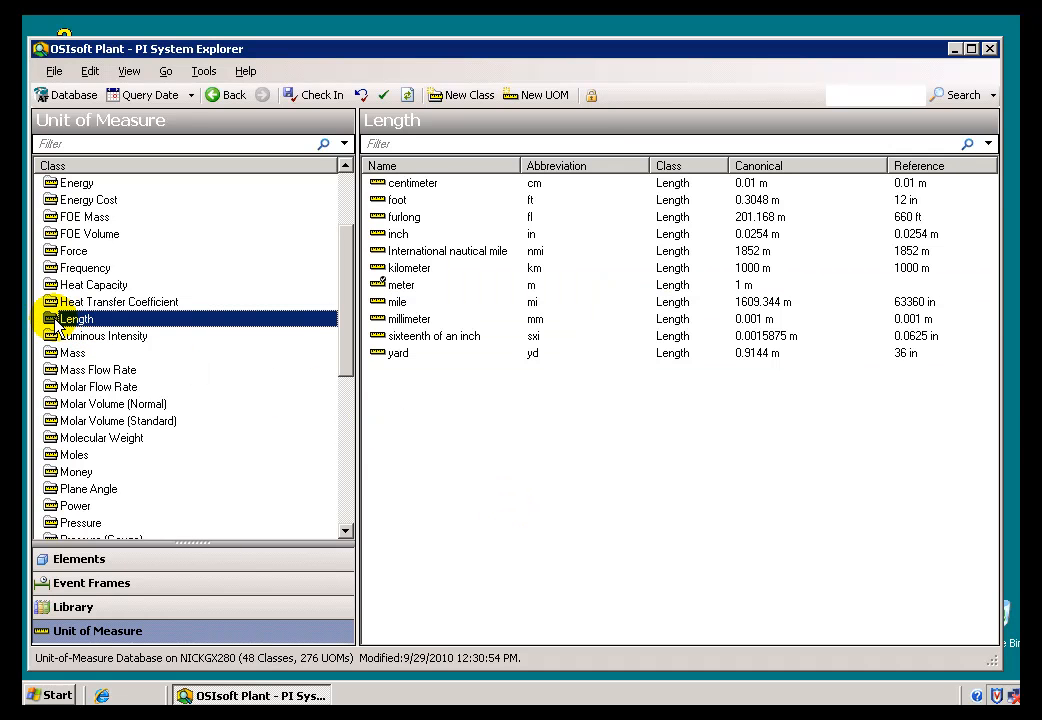
right_click(55, 325)
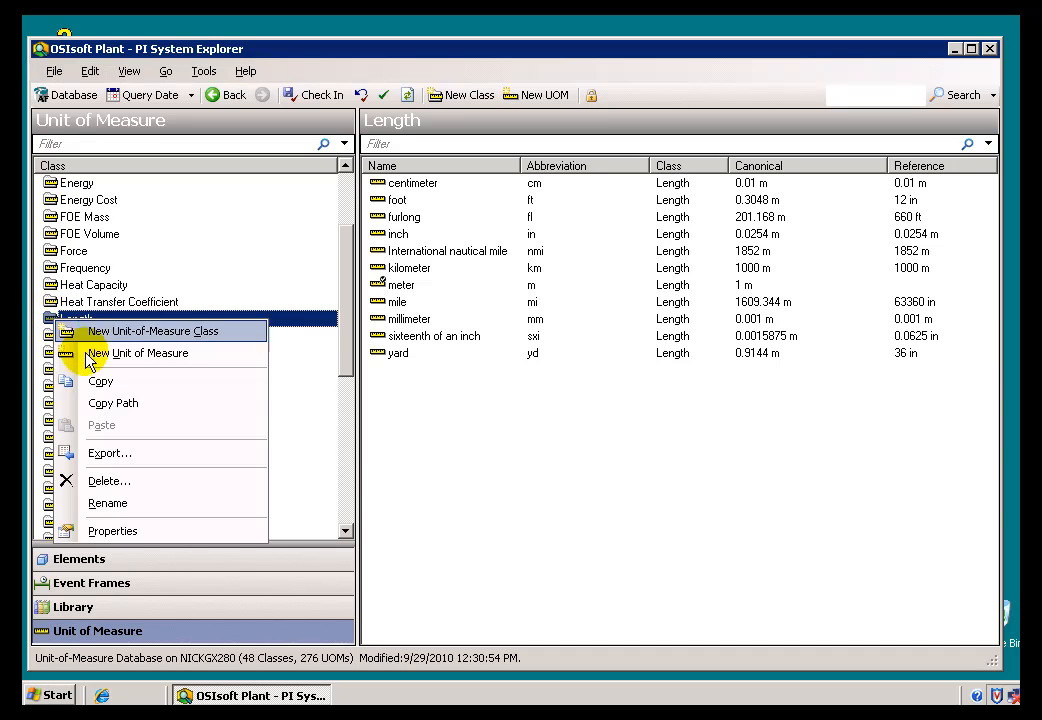
click(113, 531)
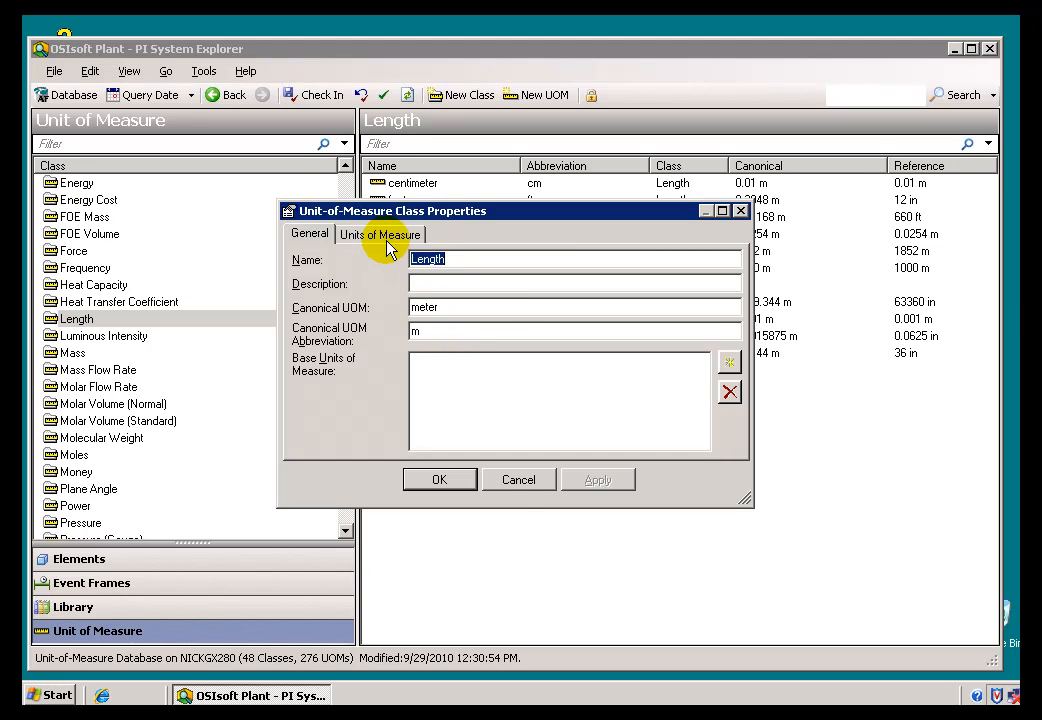
click(516, 481)
Step: Examine the foot unit's properties, including its reference unit and conversion factor, and close them without changes
click(382, 285)
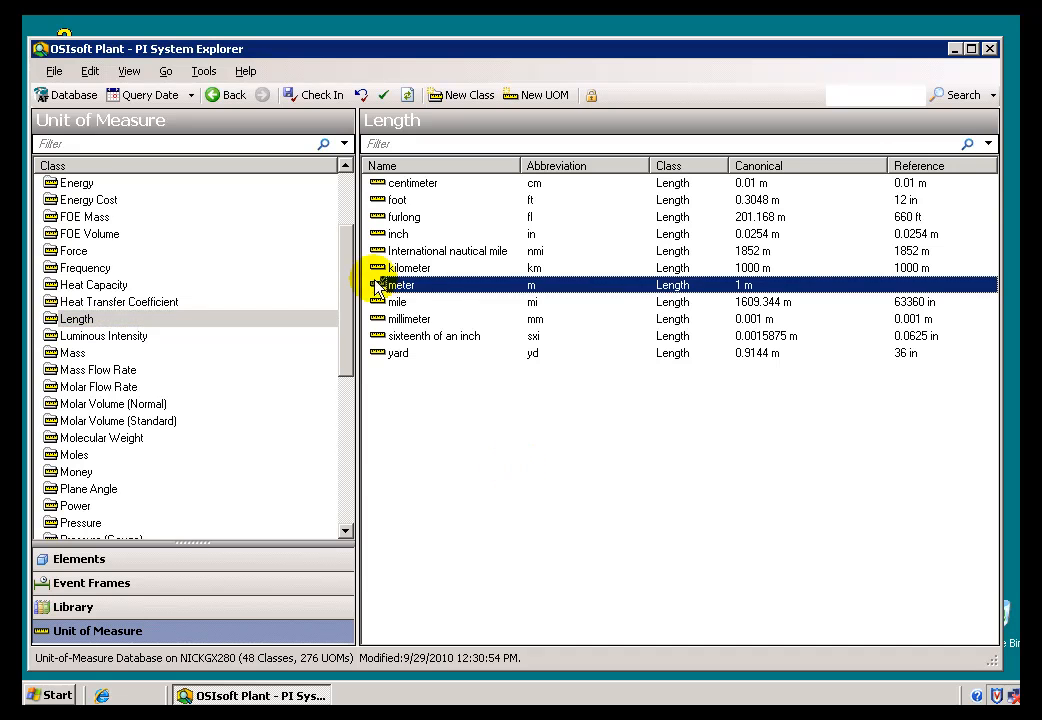
click(387, 201)
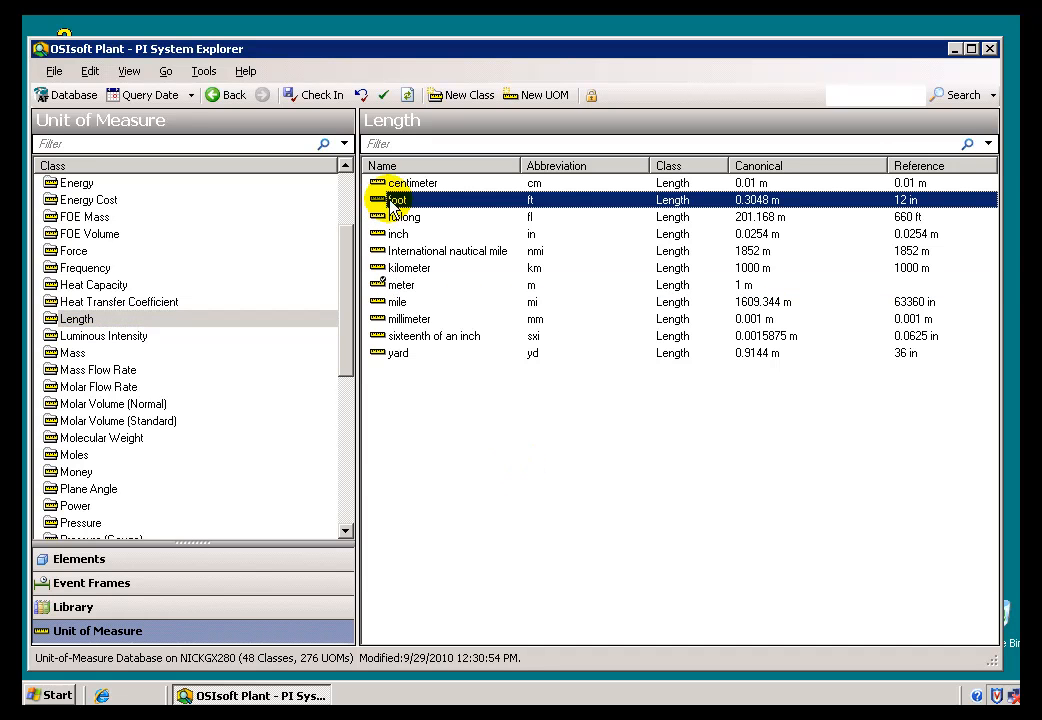
right_click(383, 200)
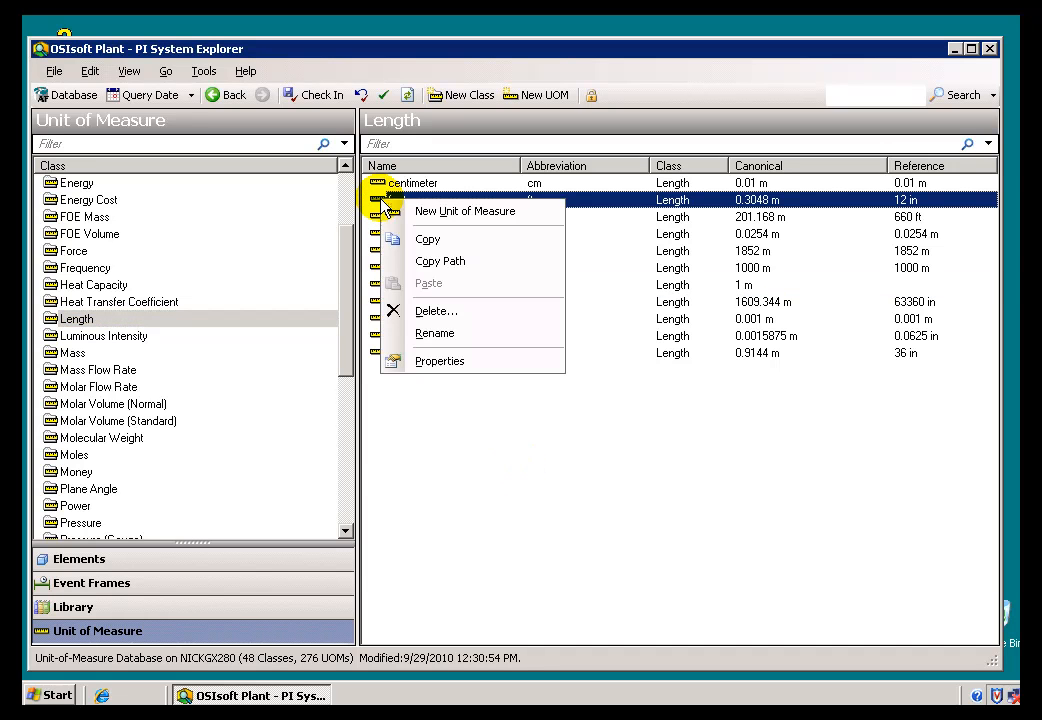
click(440, 361)
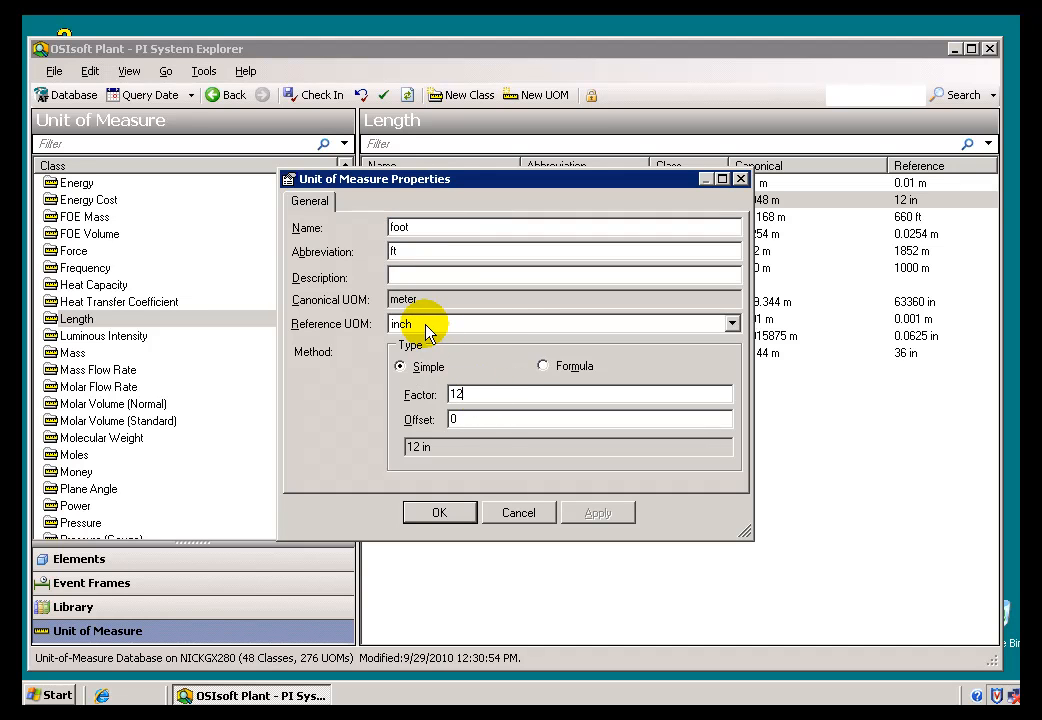
click(516, 513)
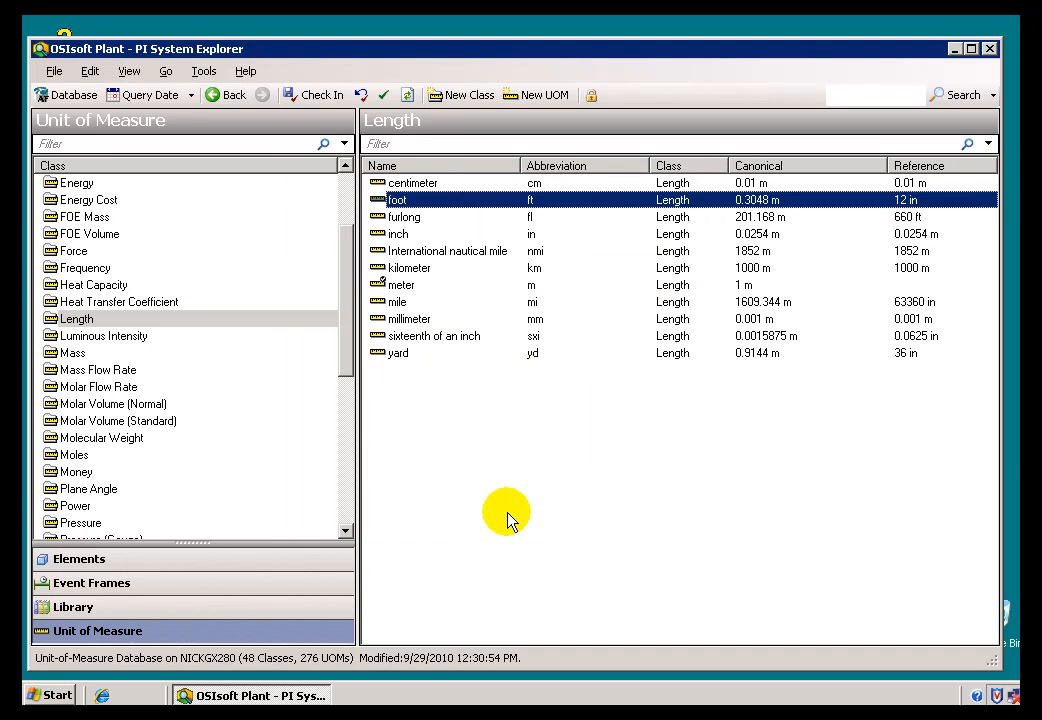
Step: Examine the inch unit's reference unit and conversion factor in its properties and close them without changes
click(390, 240)
right_click(390, 242)
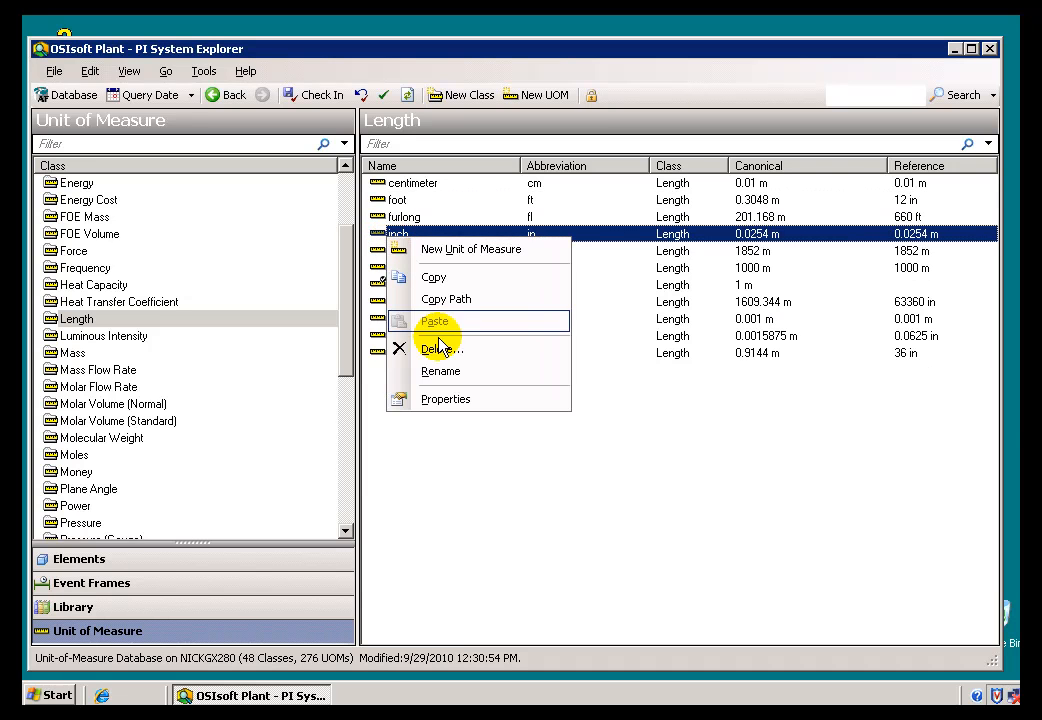
click(446, 398)
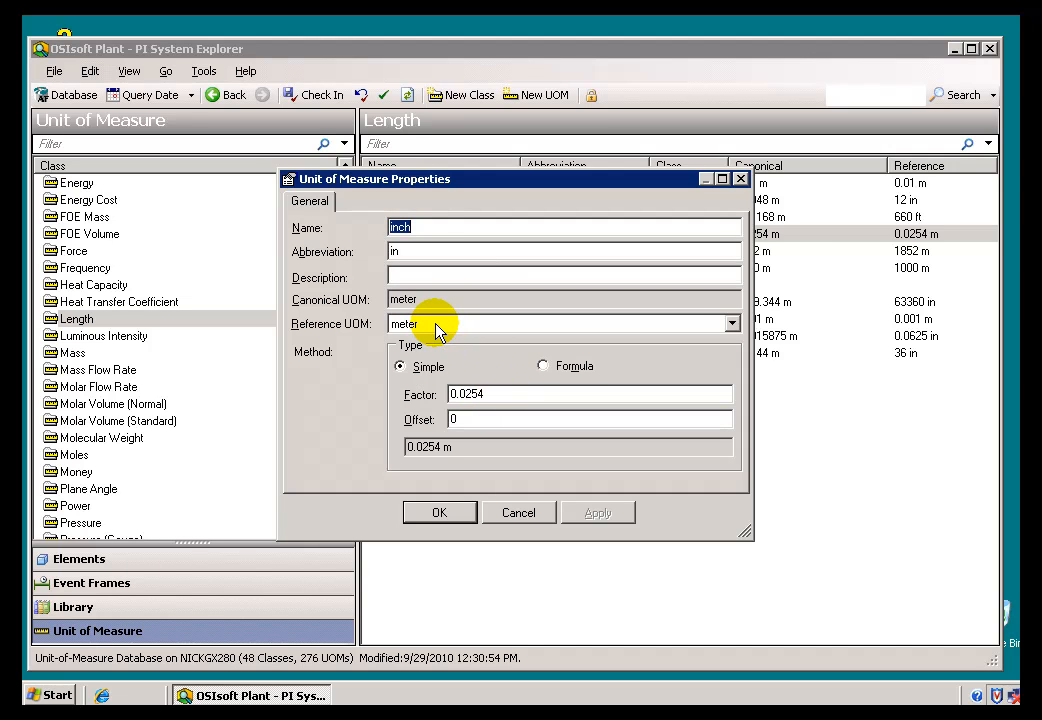
drag(493, 390, 431, 389)
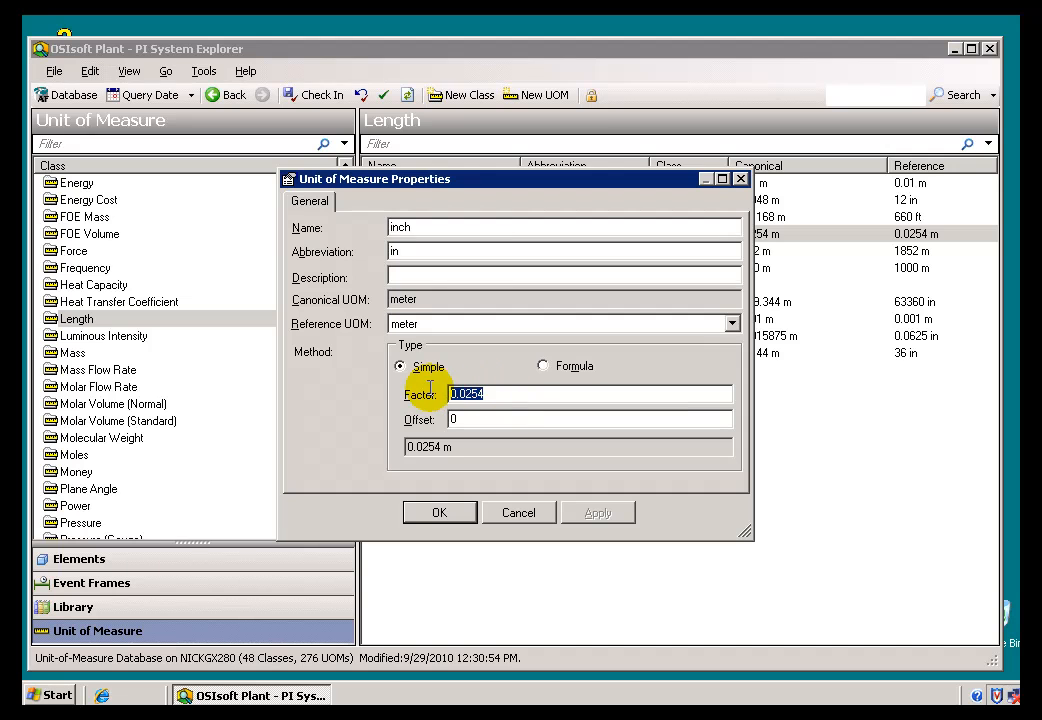
click(514, 396)
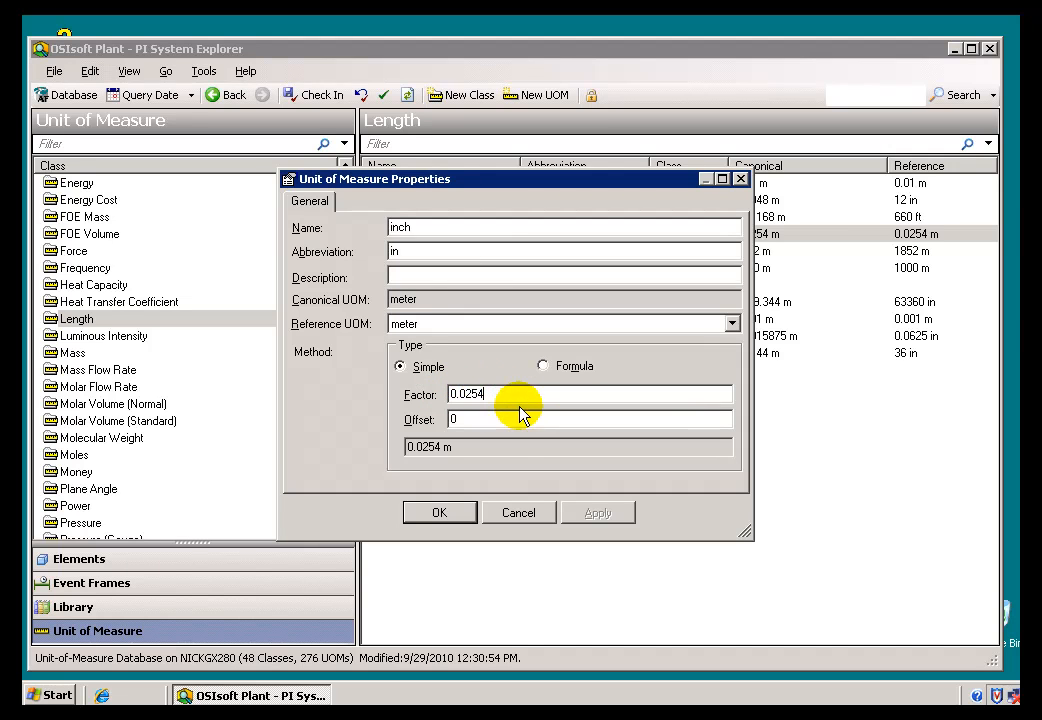
click(519, 516)
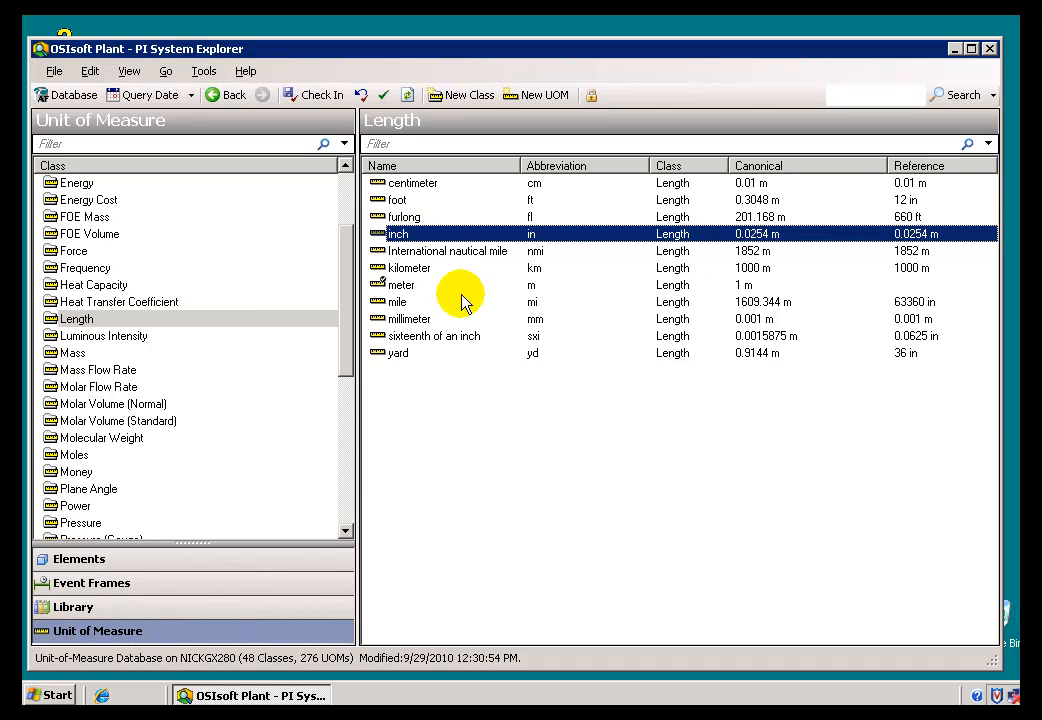
Step: Recheck how the foot unit is defined relative to its reference unit and close its properties without changes
click(390, 200)
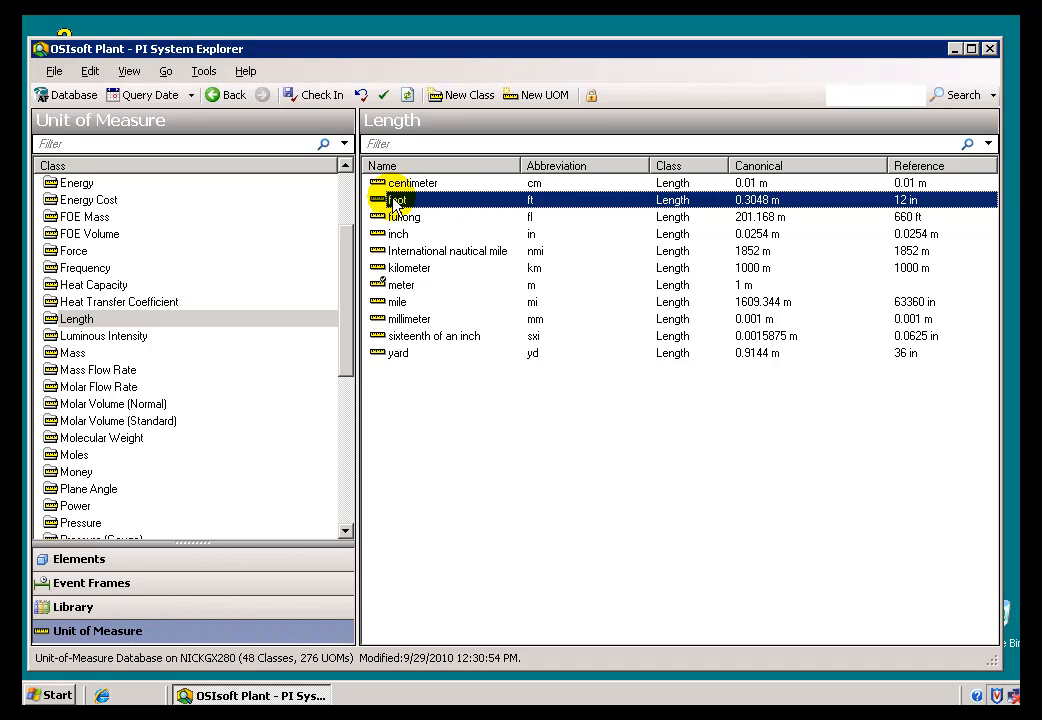
right_click(397, 203)
click(445, 360)
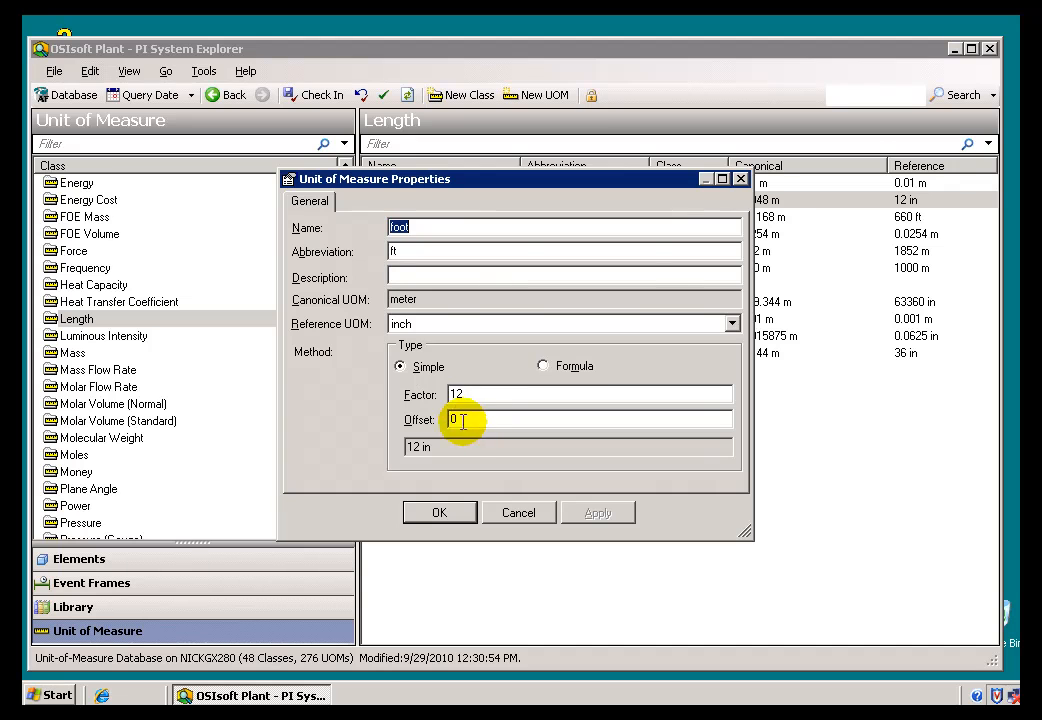
click(527, 515)
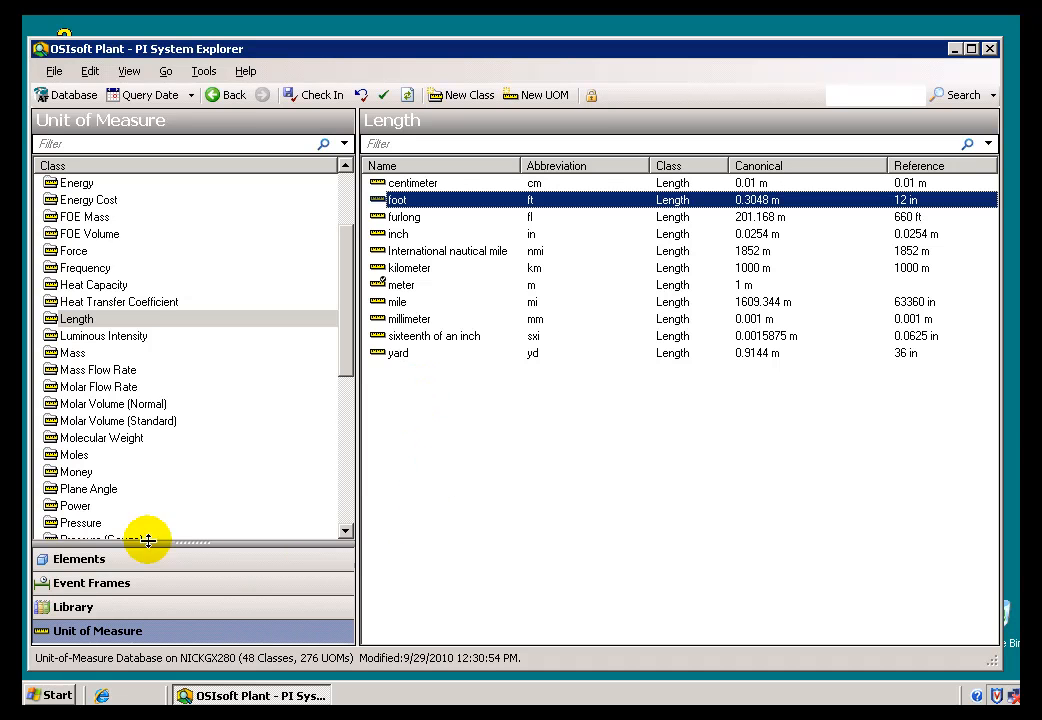
Step: Return to the elements and change the display unit of measure of Mixing Tank 1's Level attribute to meter
click(70, 558)
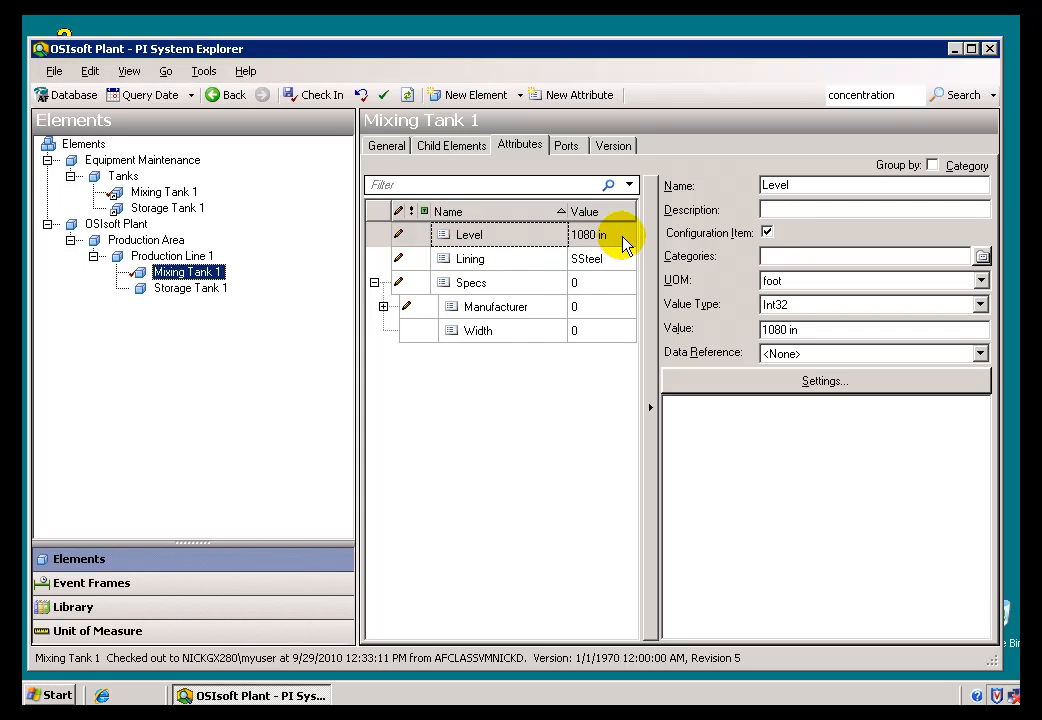
right_click(555, 236)
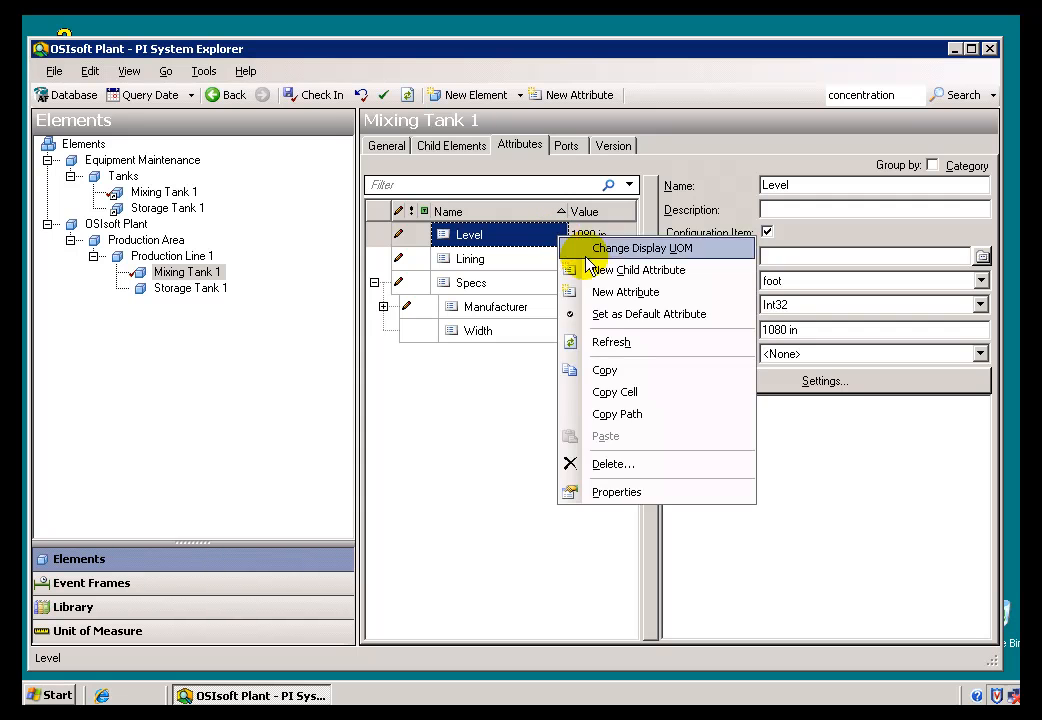
click(600, 248)
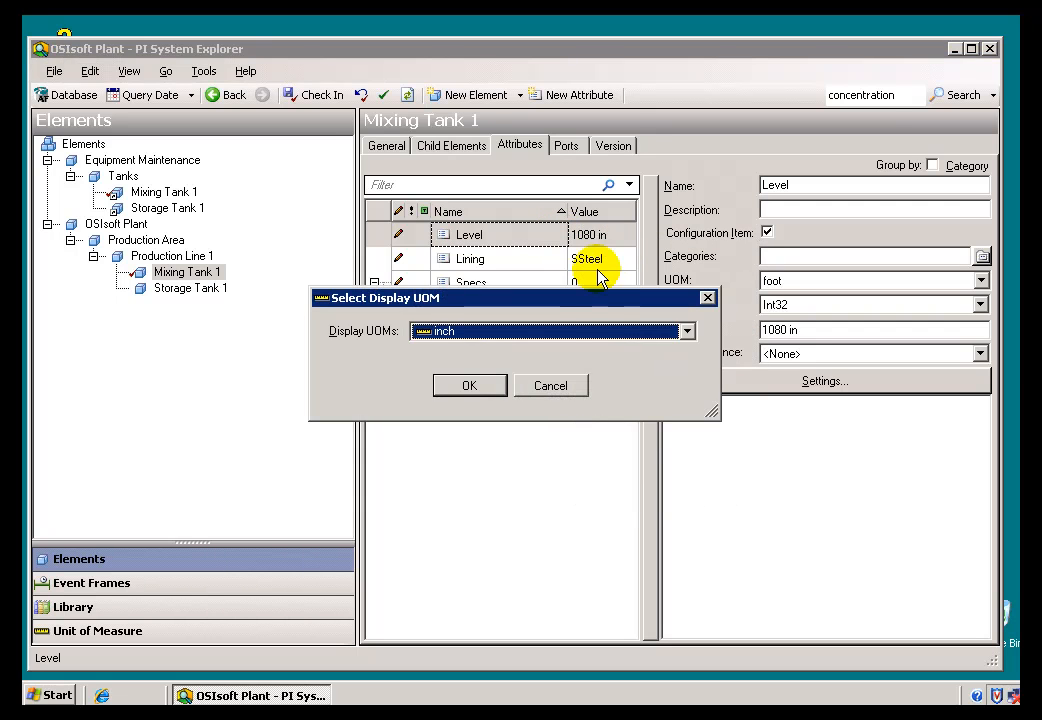
click(566, 334)
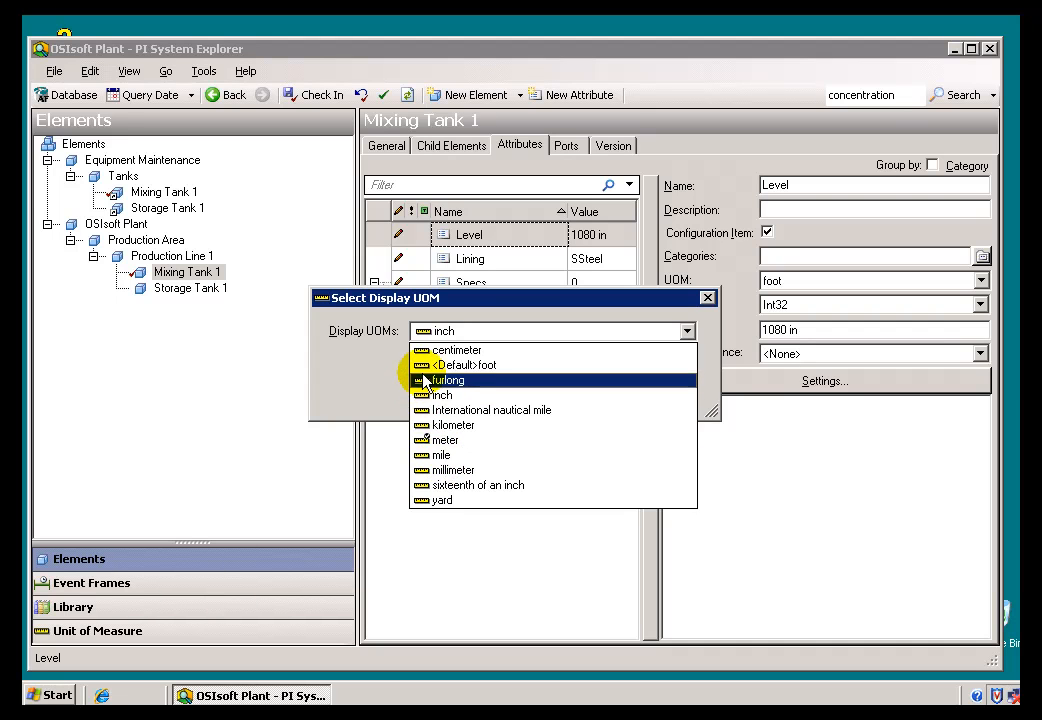
click(420, 442)
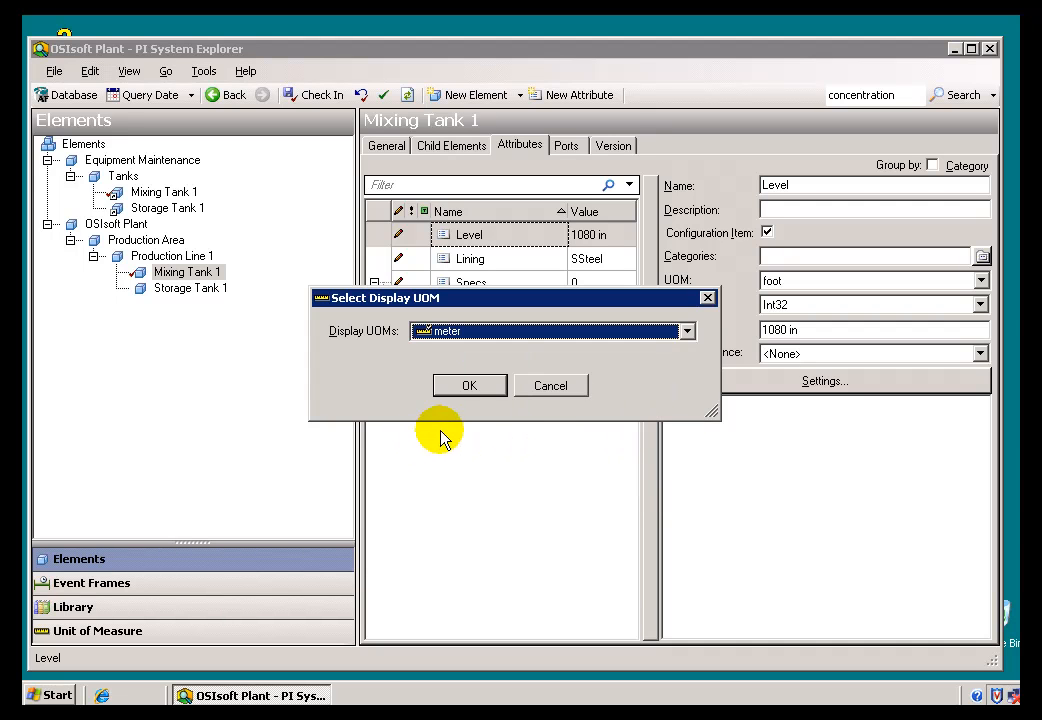
click(474, 388)
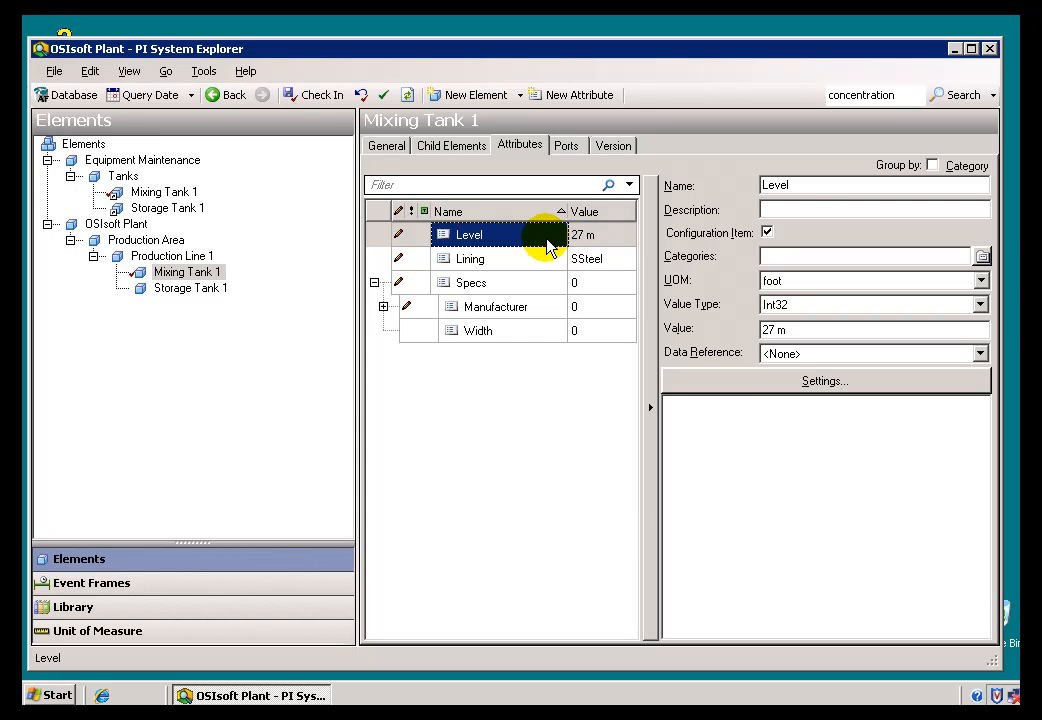
Step: Set the Level attribute's display unit of measure back to the default foot
right_click(549, 239)
click(607, 256)
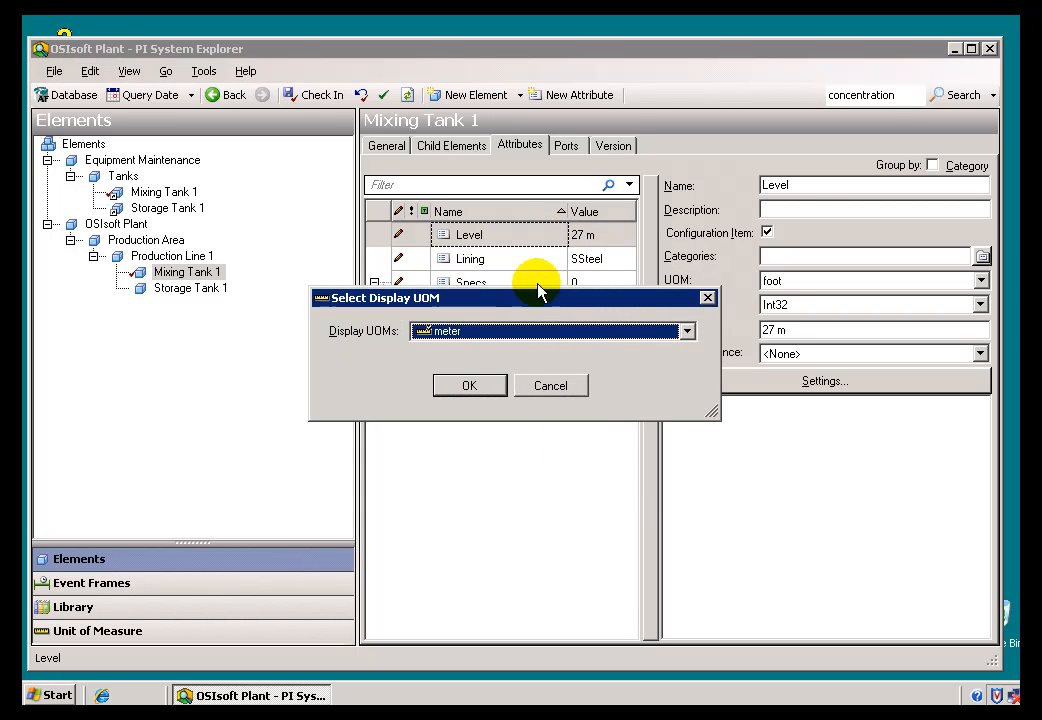
click(532, 334)
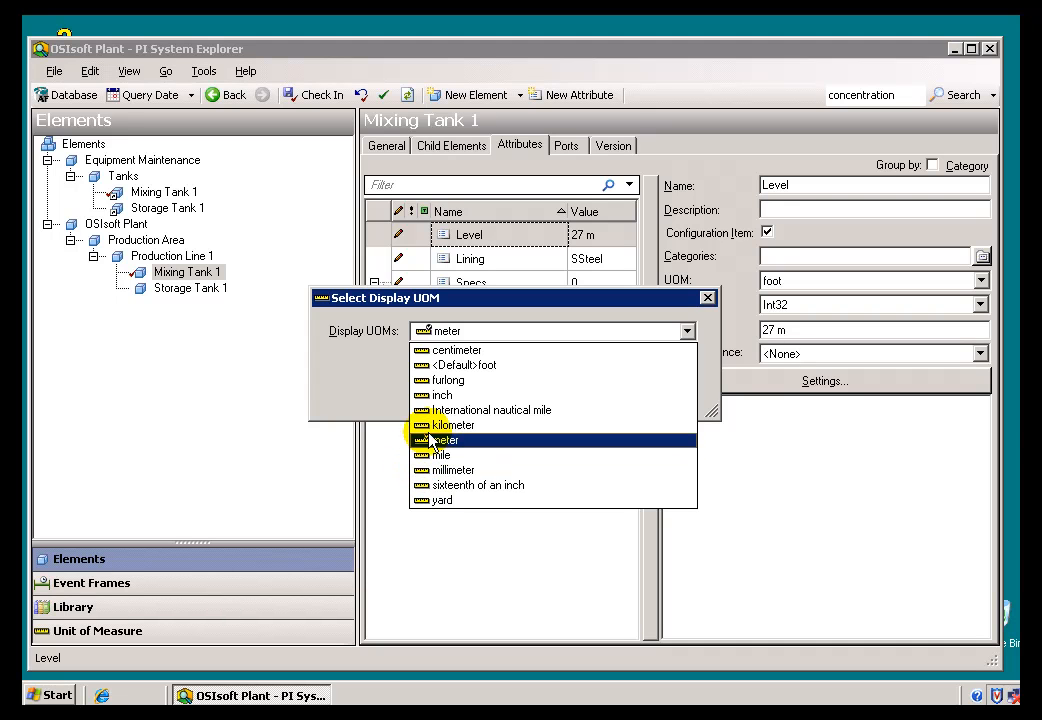
click(440, 365)
click(465, 389)
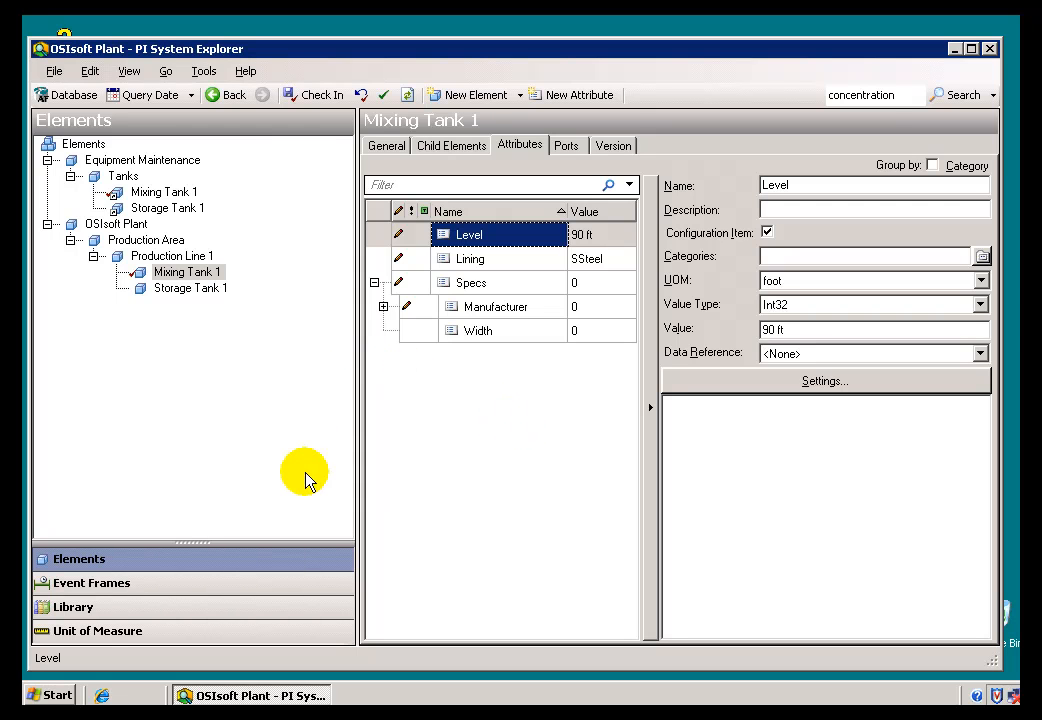
Step: Create a new unit of measure in the Length class with the name Rod and the abbreviation Rod
click(97, 632)
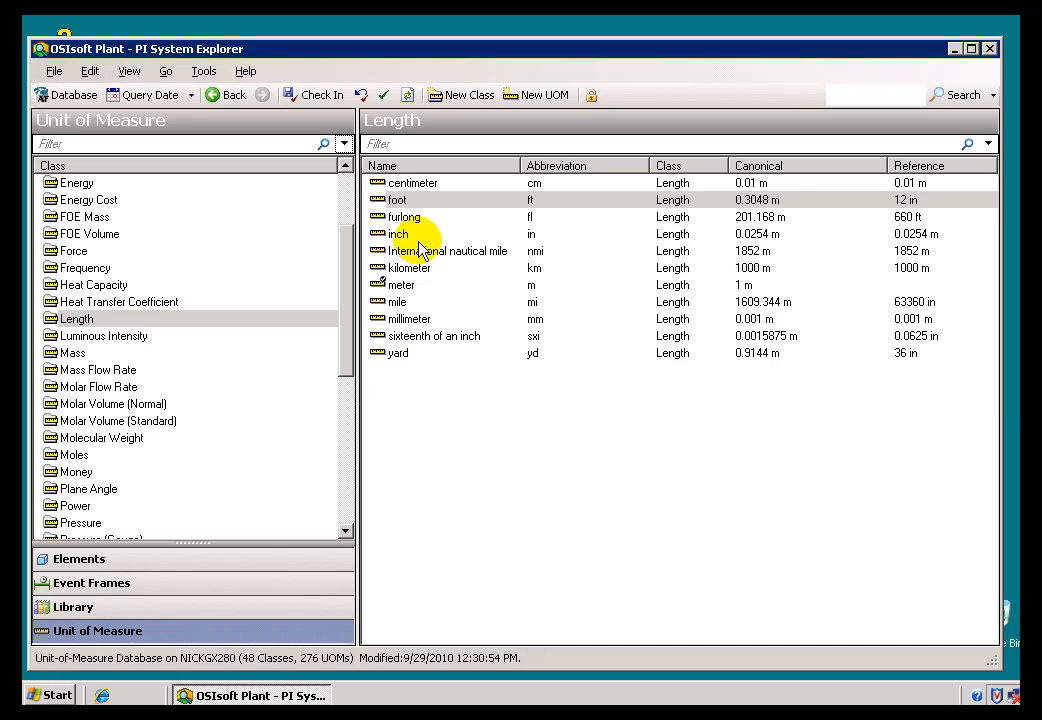
click(403, 396)
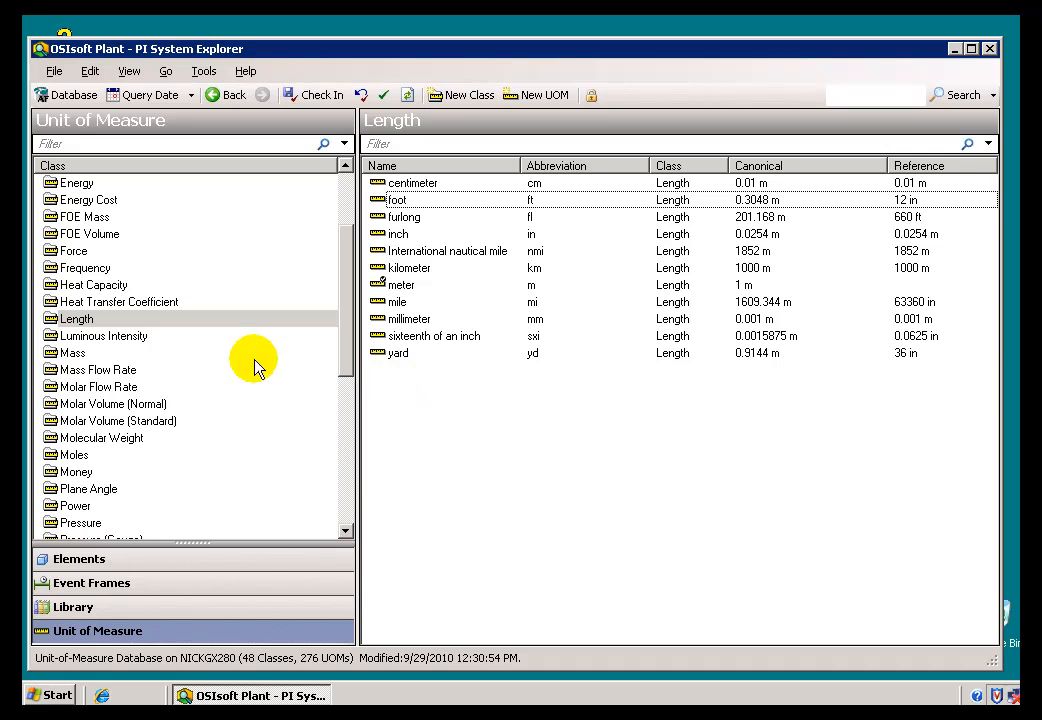
right_click(400, 374)
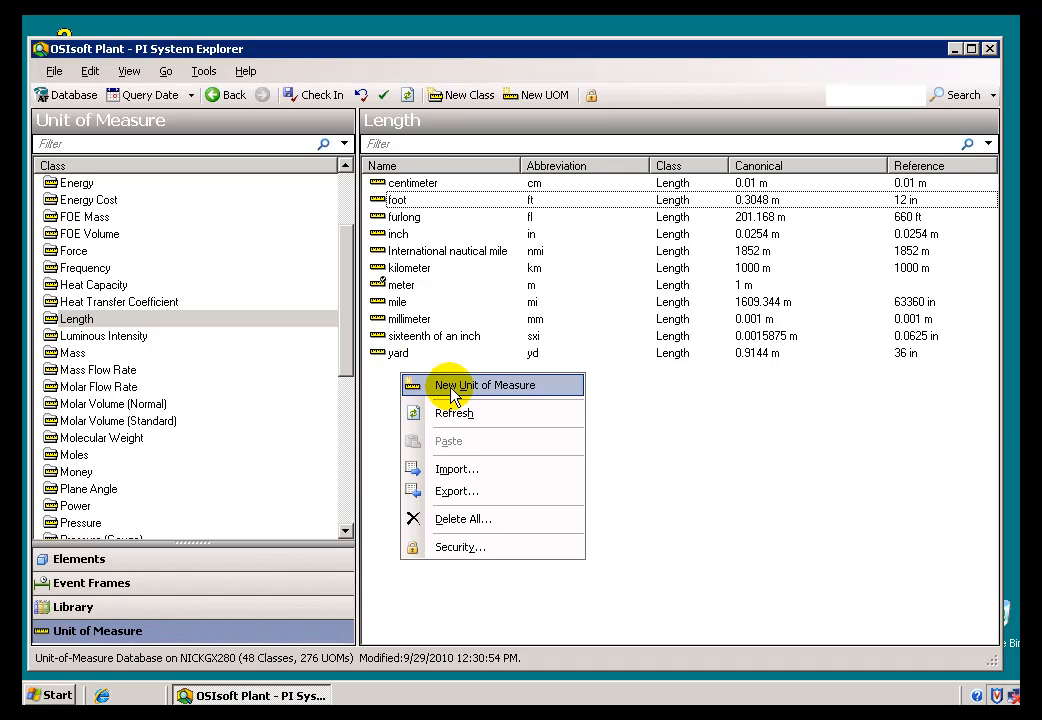
click(451, 390)
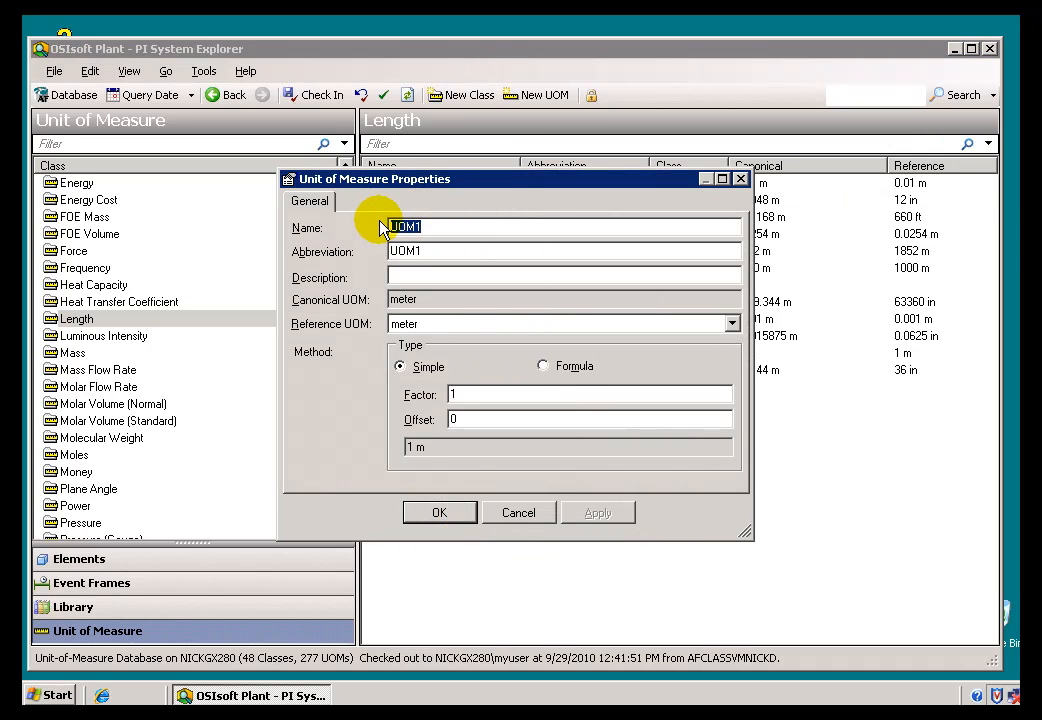
text(Rod)
key(Tab)
text(Ro)
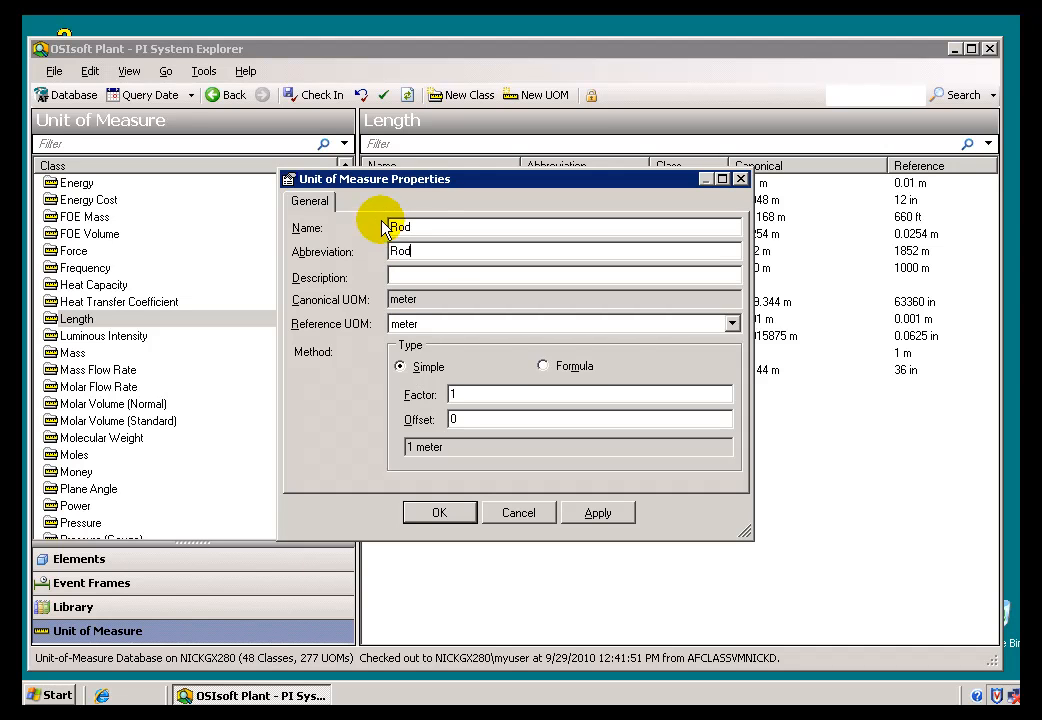
Step: Define the Rod unit with meter as reference unit, a simple factor of 5.0292 and offset 0, and save it
click(432, 326)
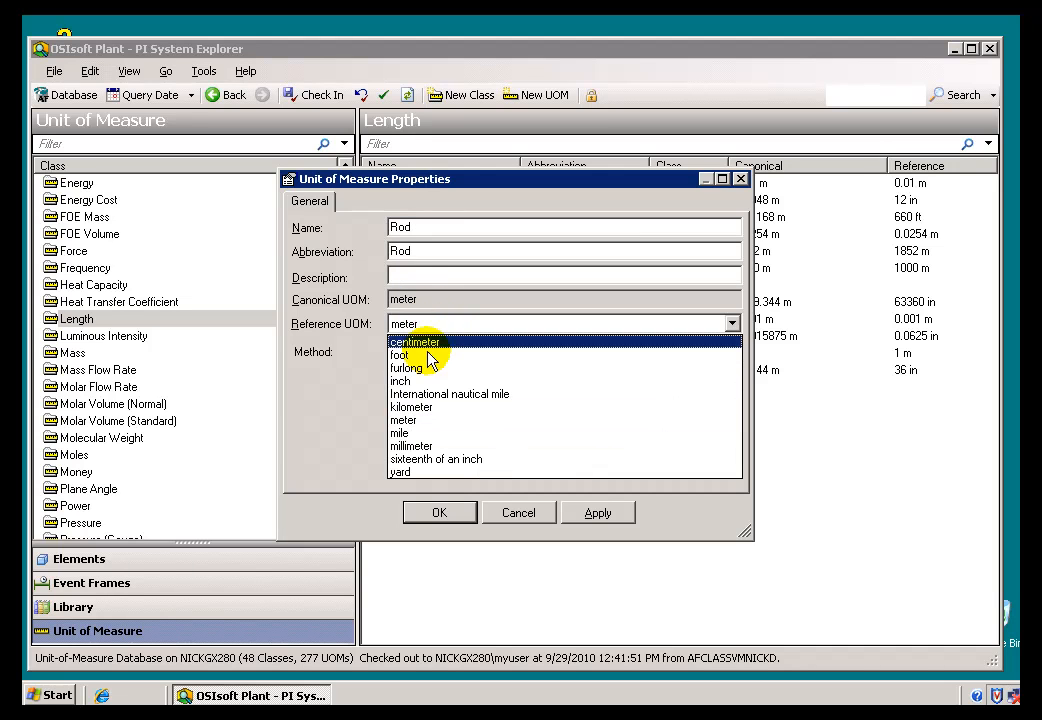
click(411, 421)
double_click(455, 394)
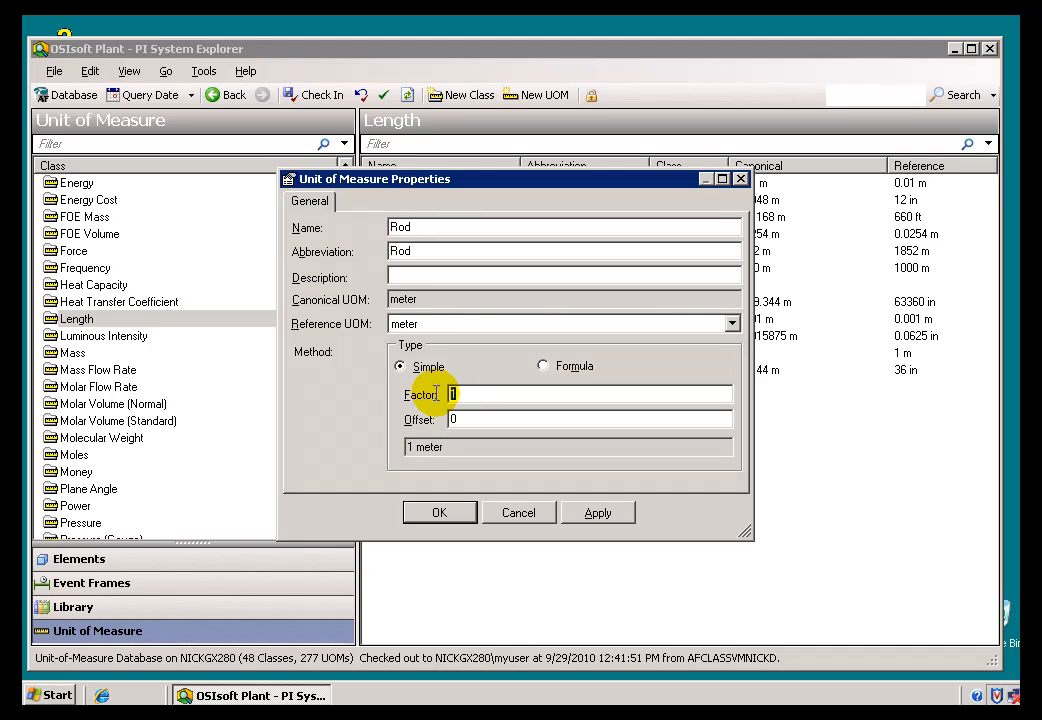
text(5.0292)
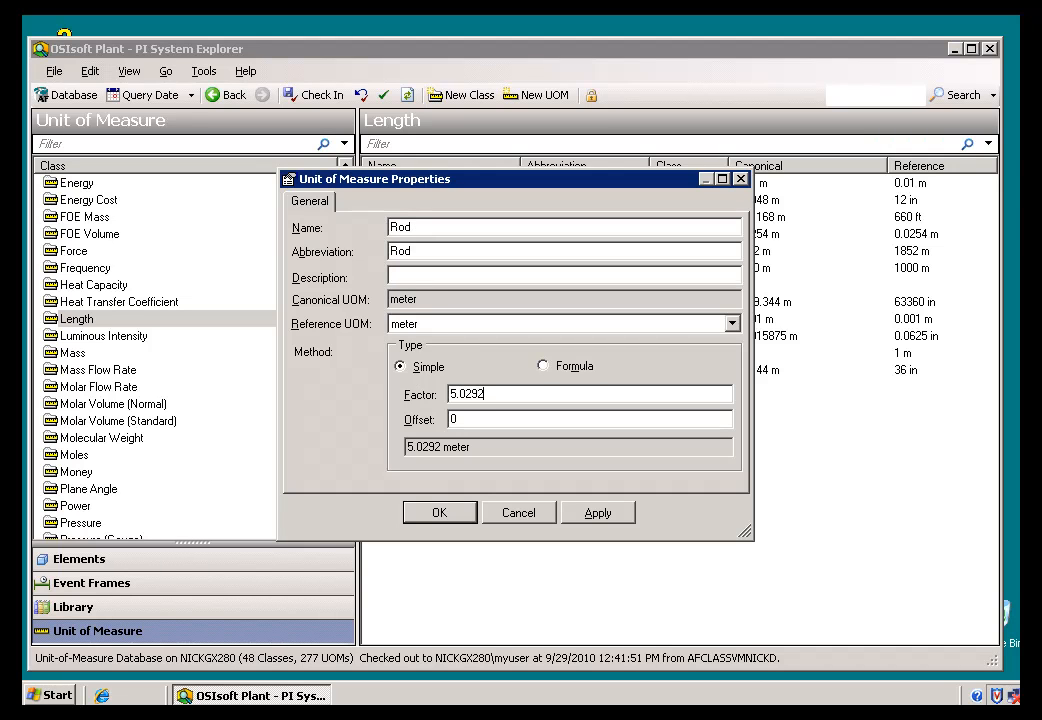
click(458, 419)
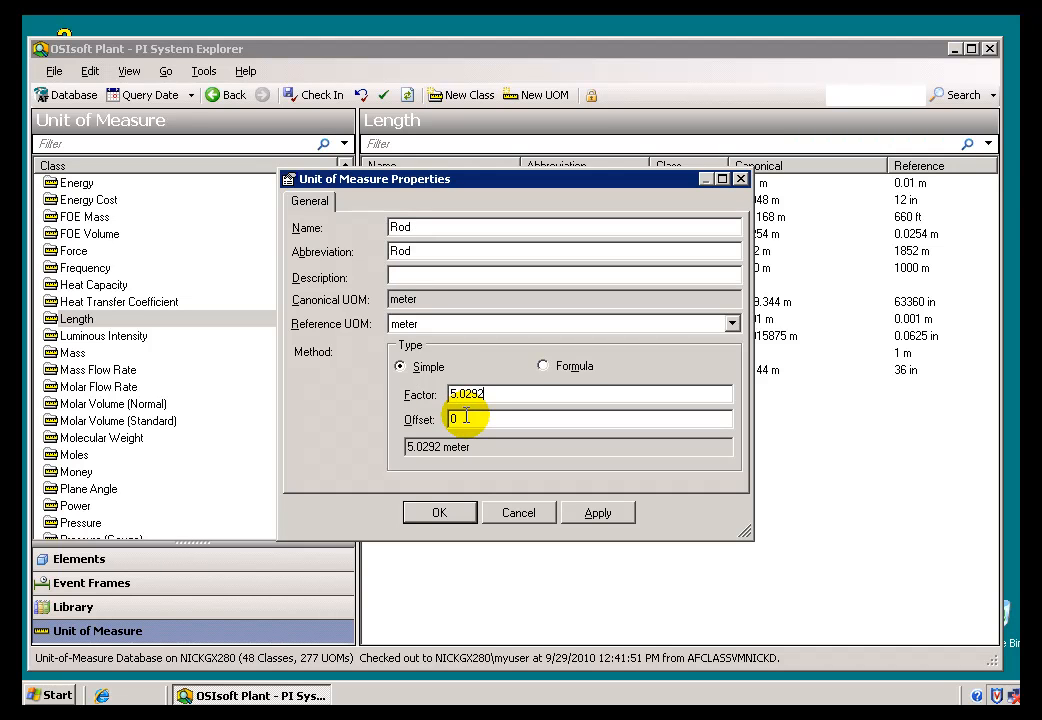
click(447, 514)
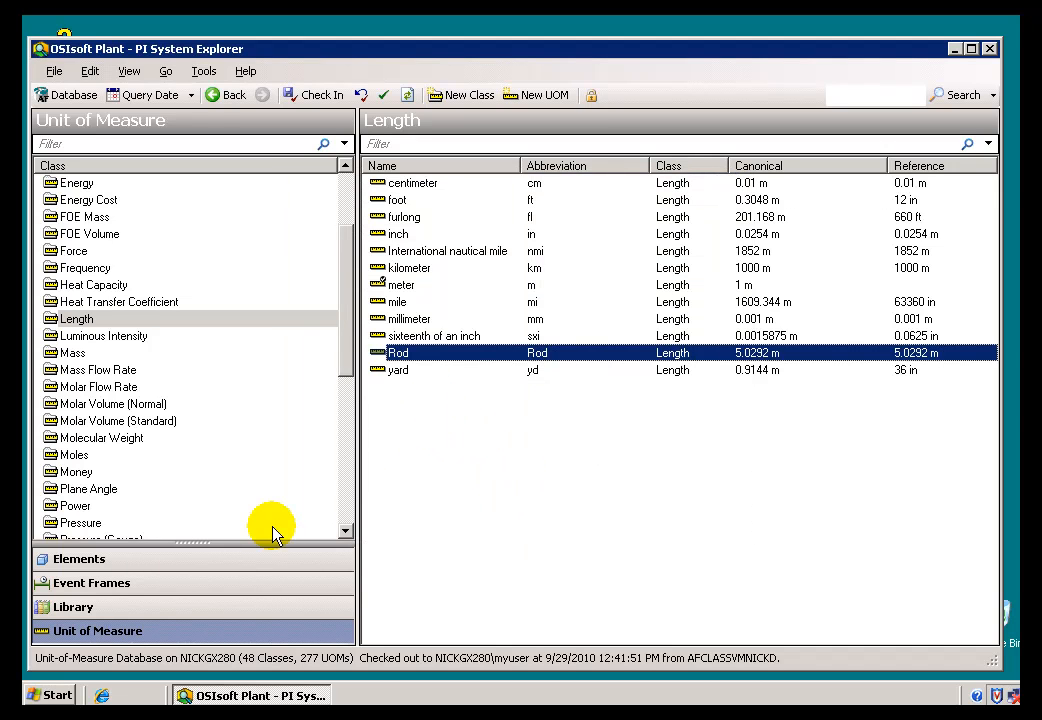
Step: Return to the elements and change the display unit of measure of Mixing Tank 1's Level attribute to Rod
click(70, 562)
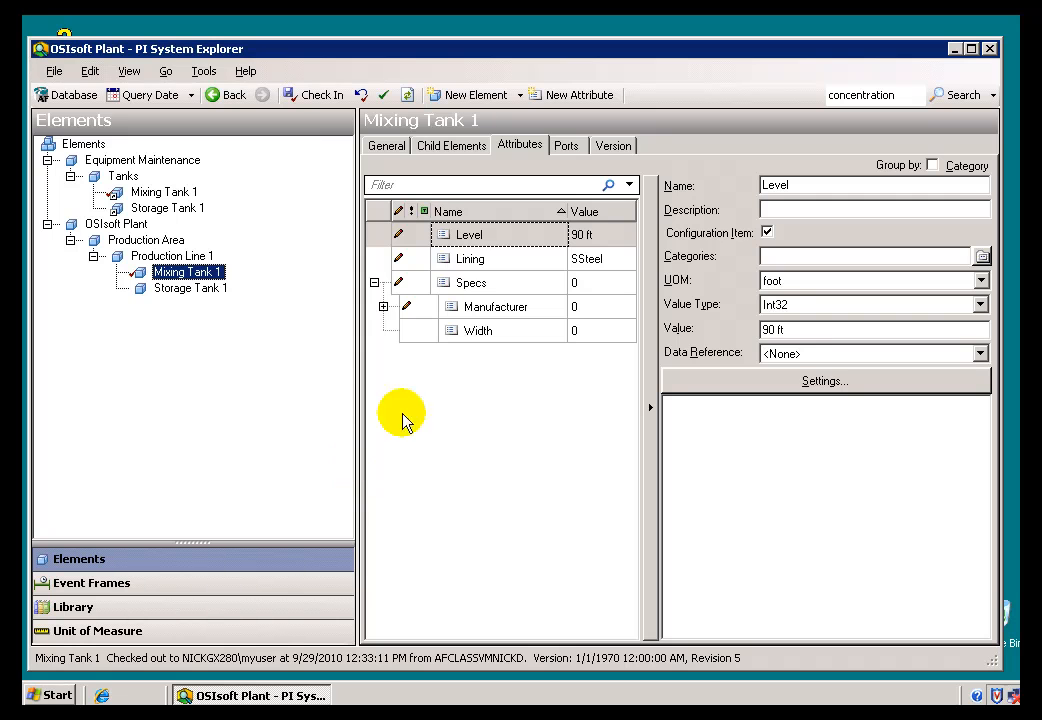
right_click(466, 237)
click(509, 251)
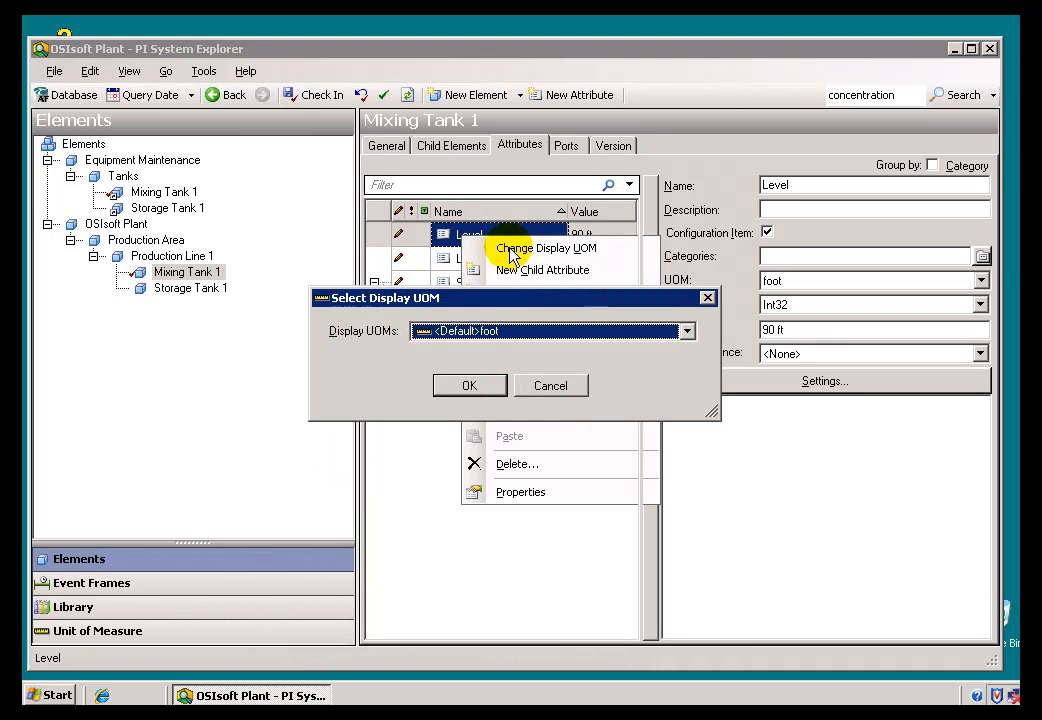
click(686, 331)
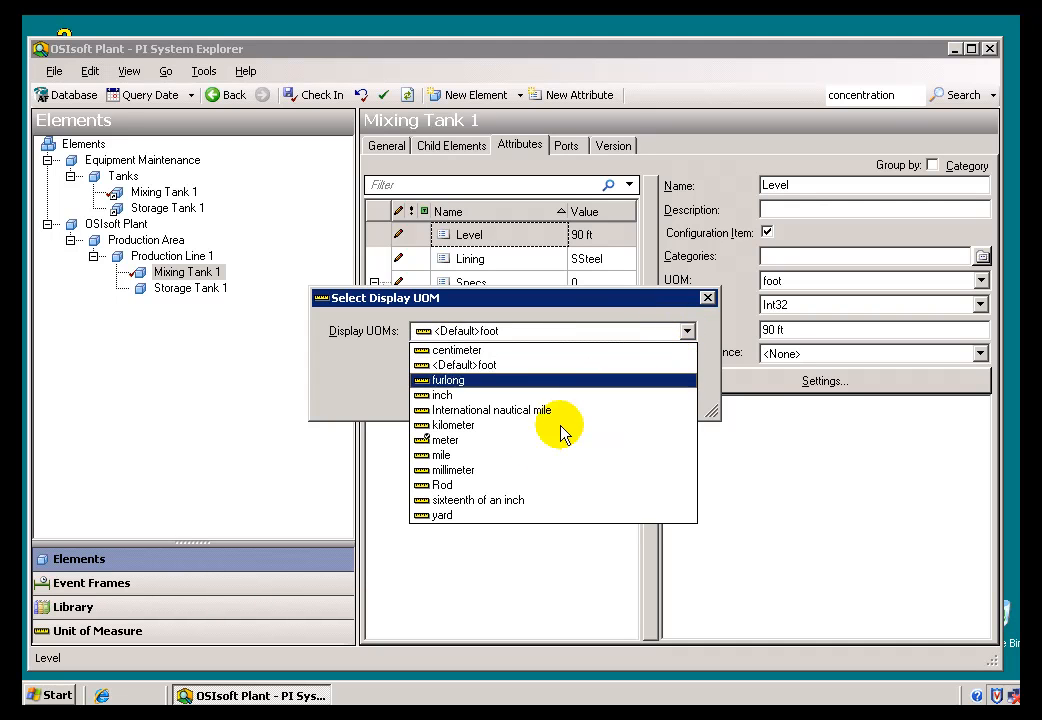
click(440, 484)
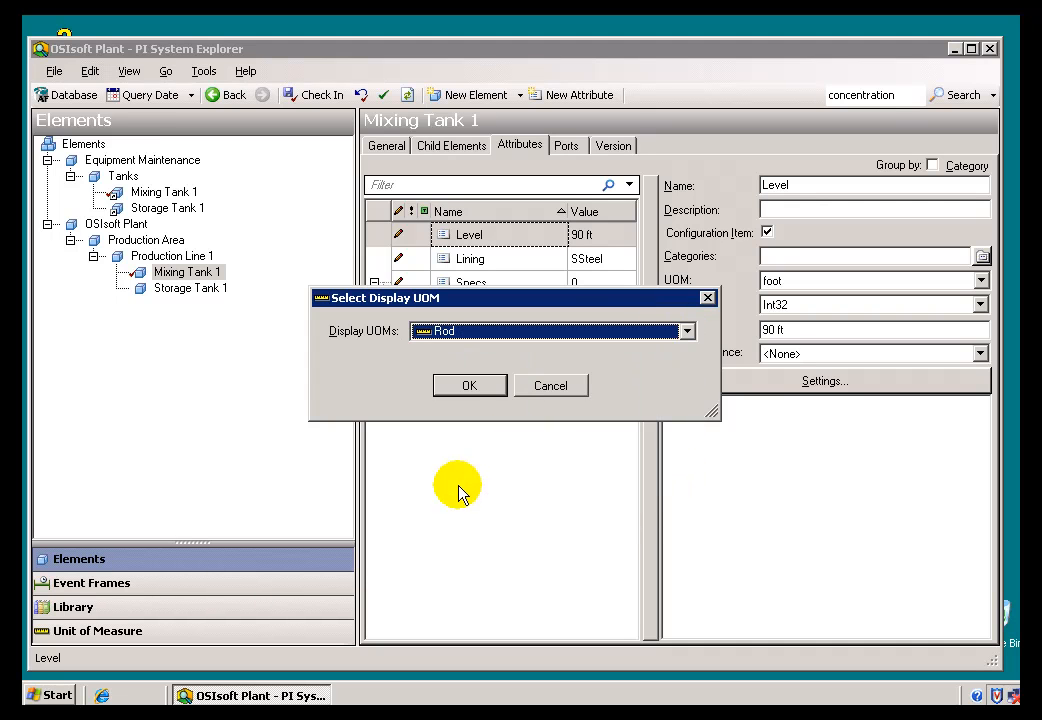
click(479, 394)
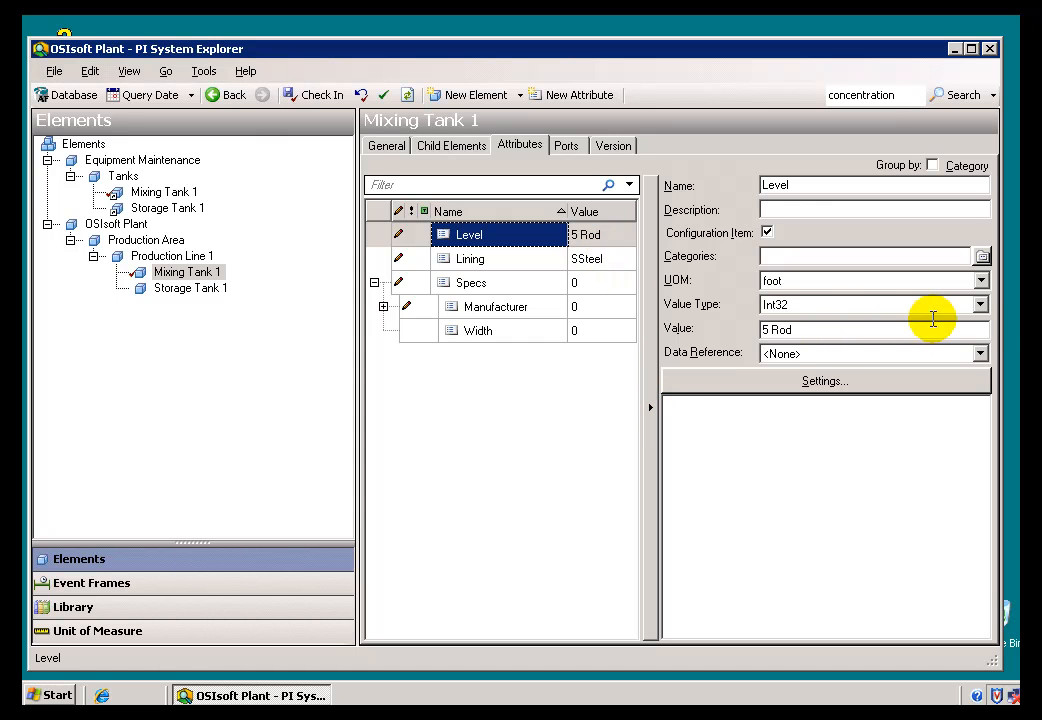
Step: Check the basic value types available for the Level attribute without choosing a different one
click(979, 308)
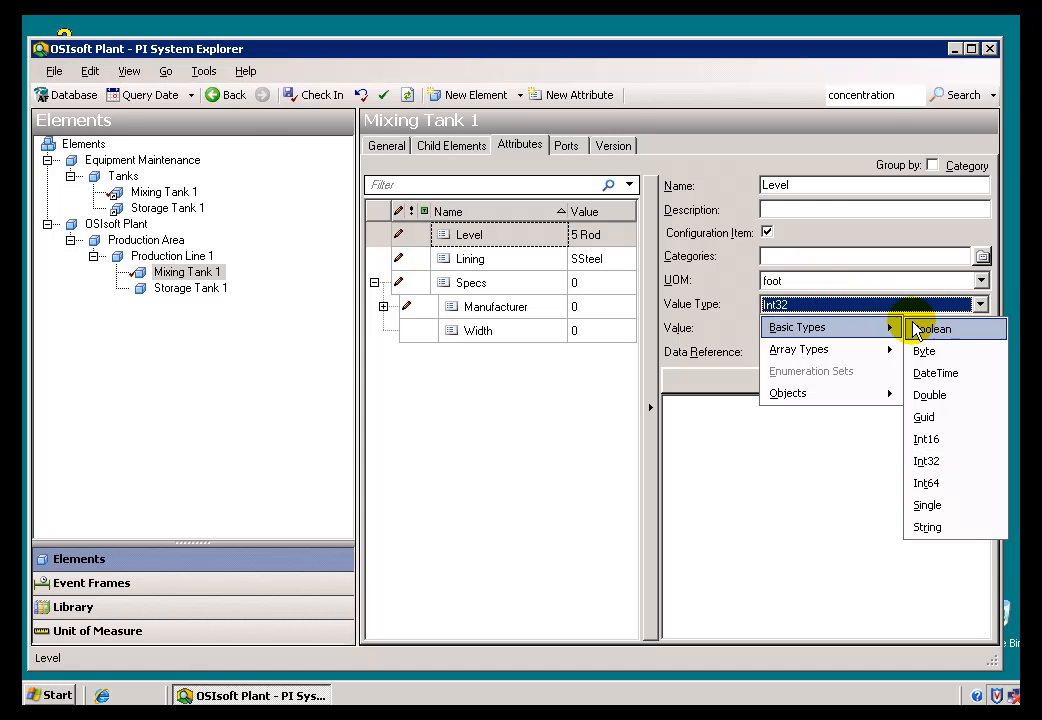
click(612, 248)
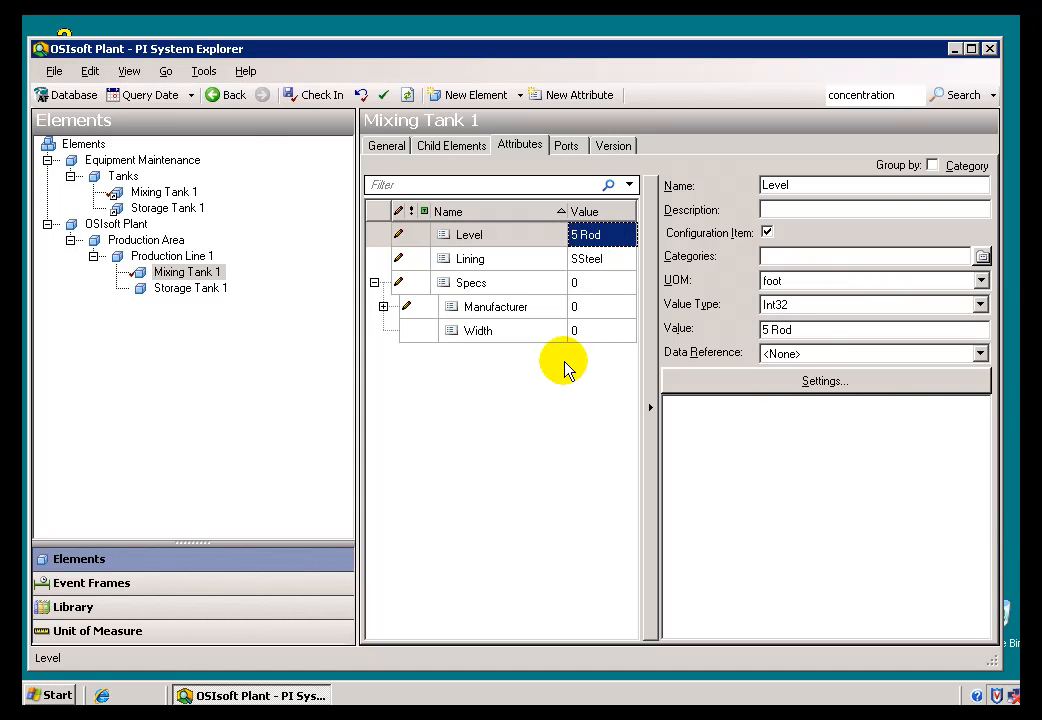
click(579, 393)
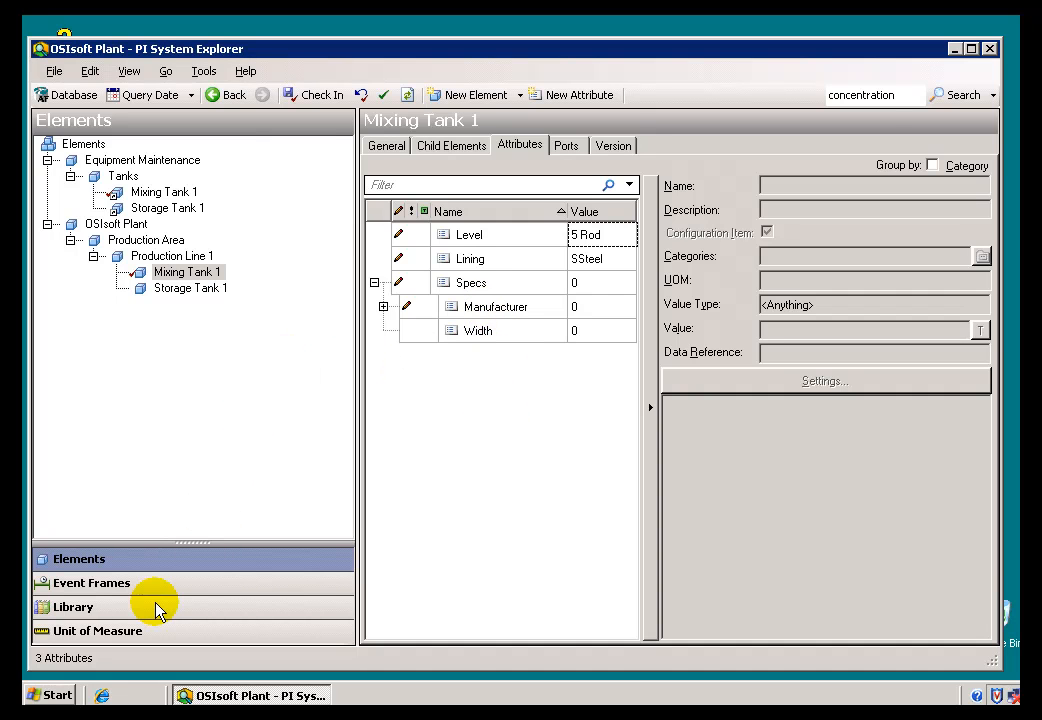
Step: Return to the unit of measure database and inspect the Length class's canonical unit and base units, closing its properties without changes
click(128, 631)
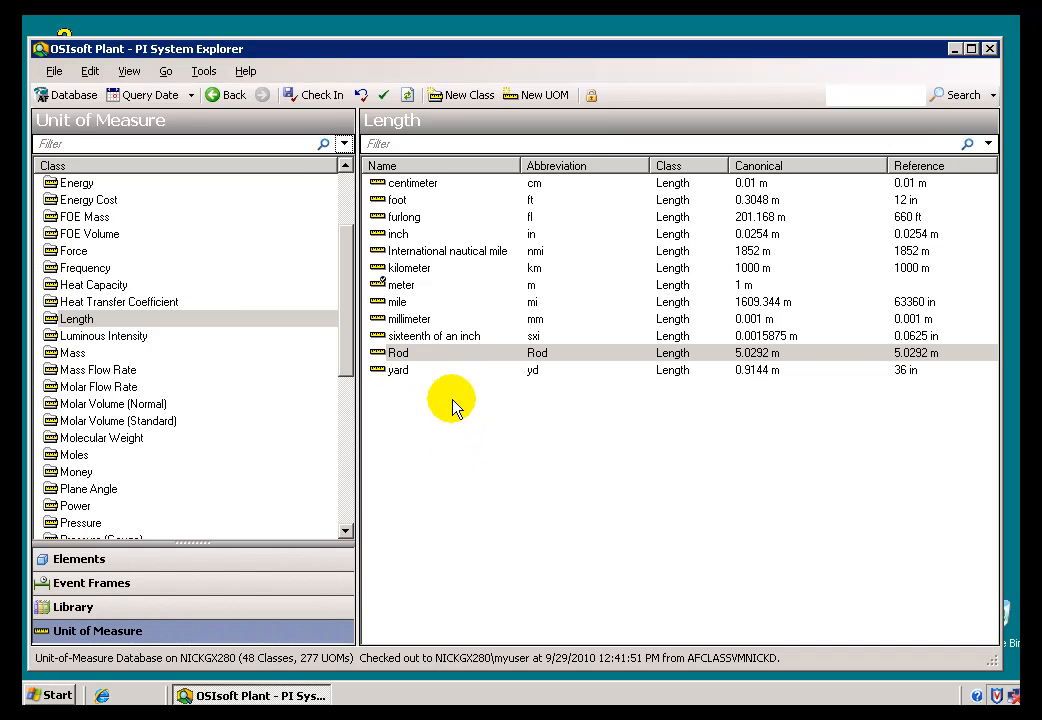
click(390, 358)
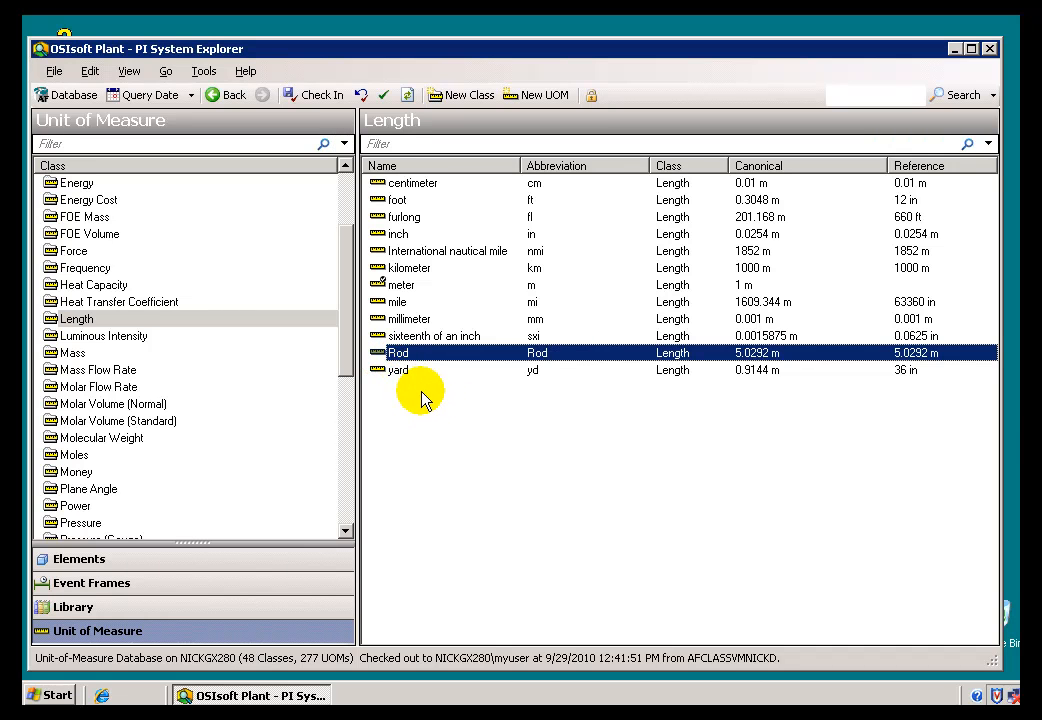
click(62, 321)
click(70, 319)
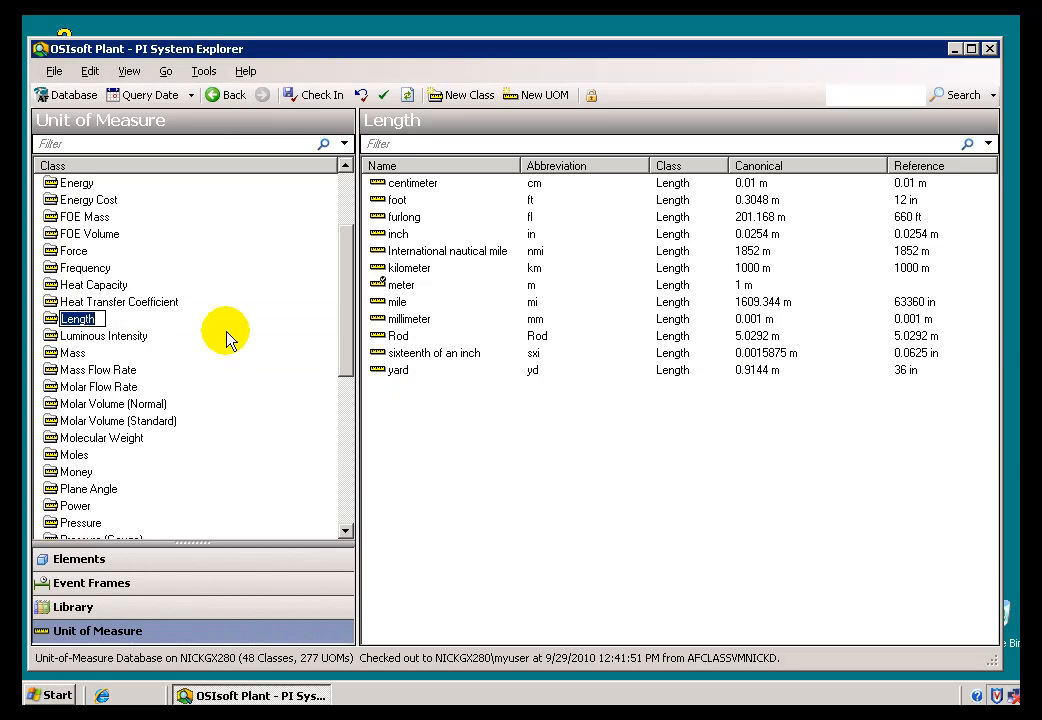
click(50, 321)
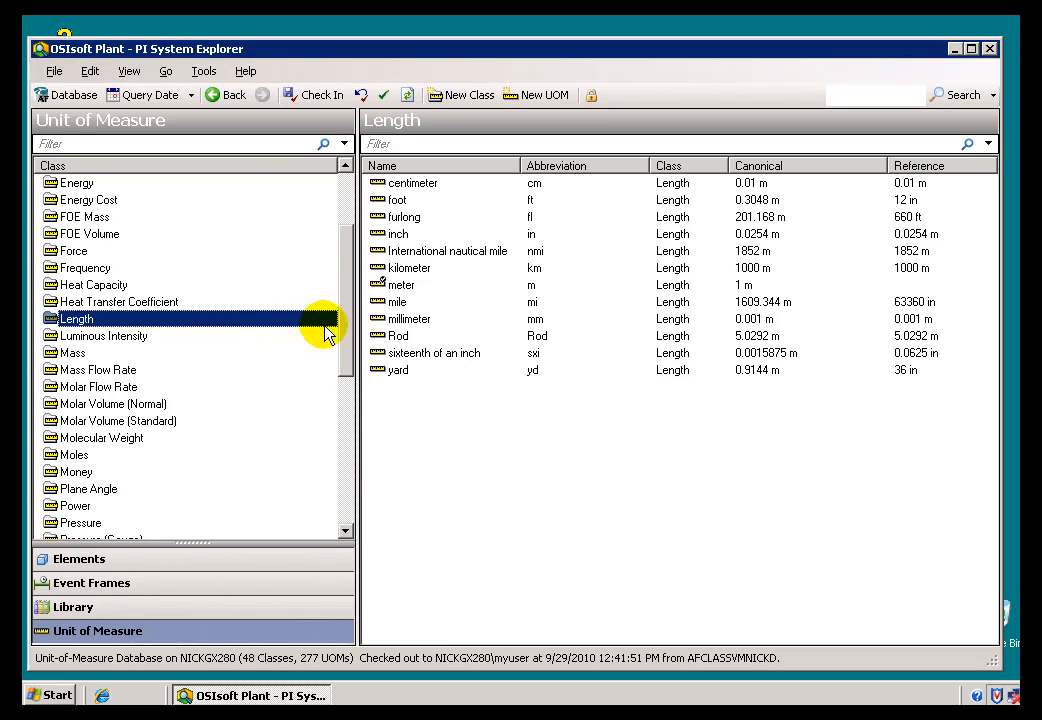
drag(344, 335, 350, 292)
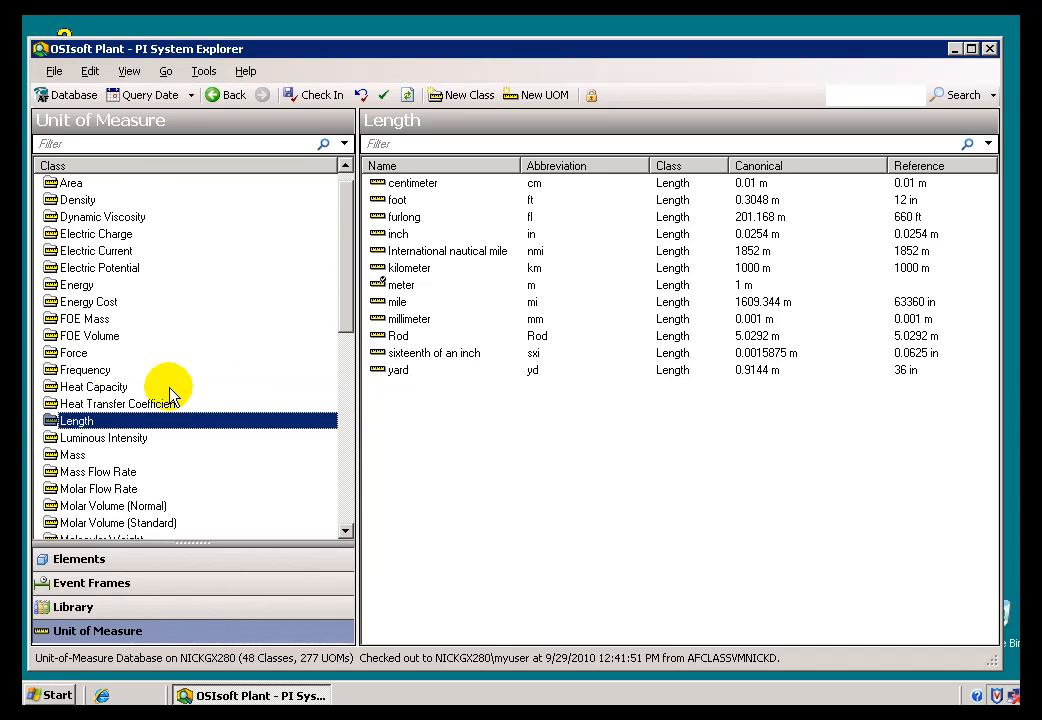
right_click(50, 423)
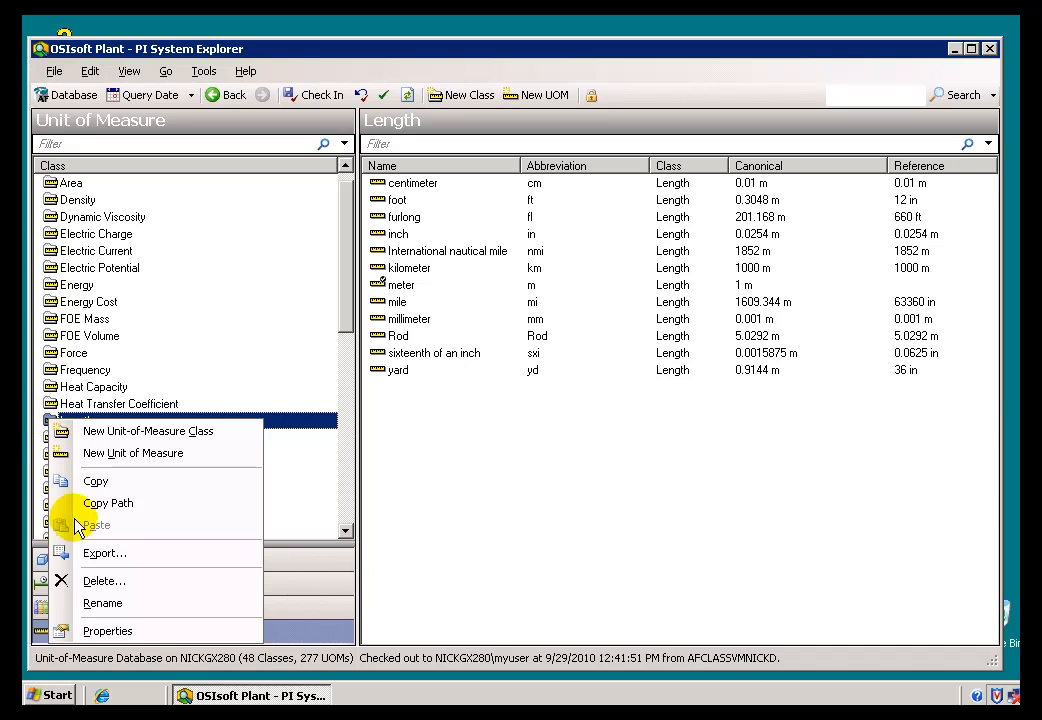
click(108, 632)
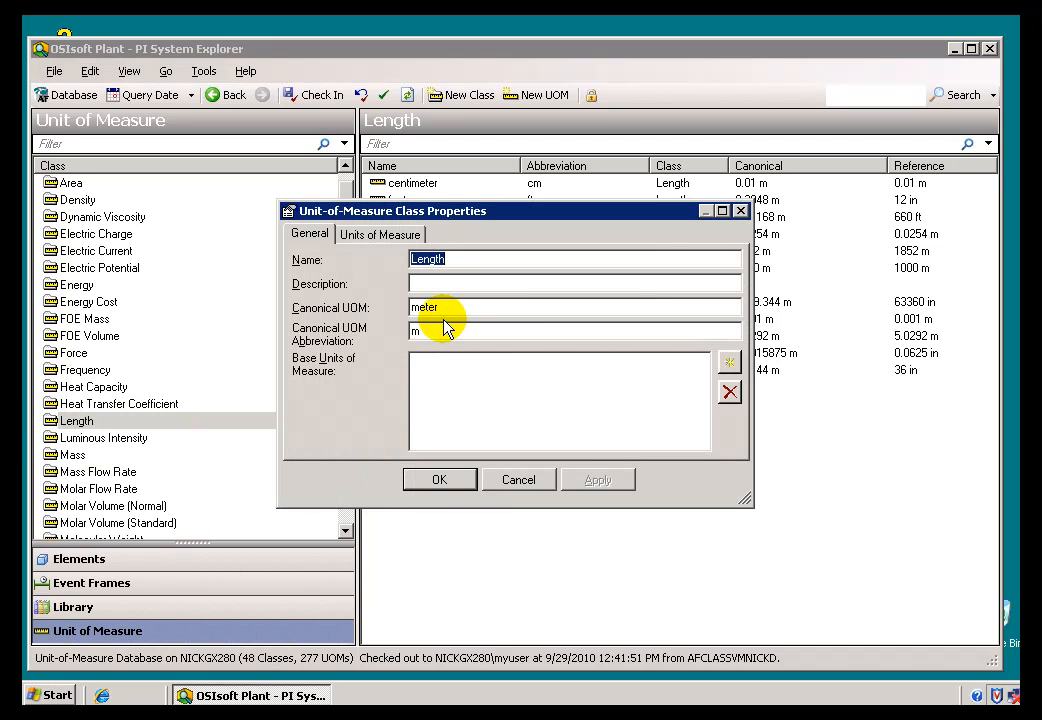
click(512, 480)
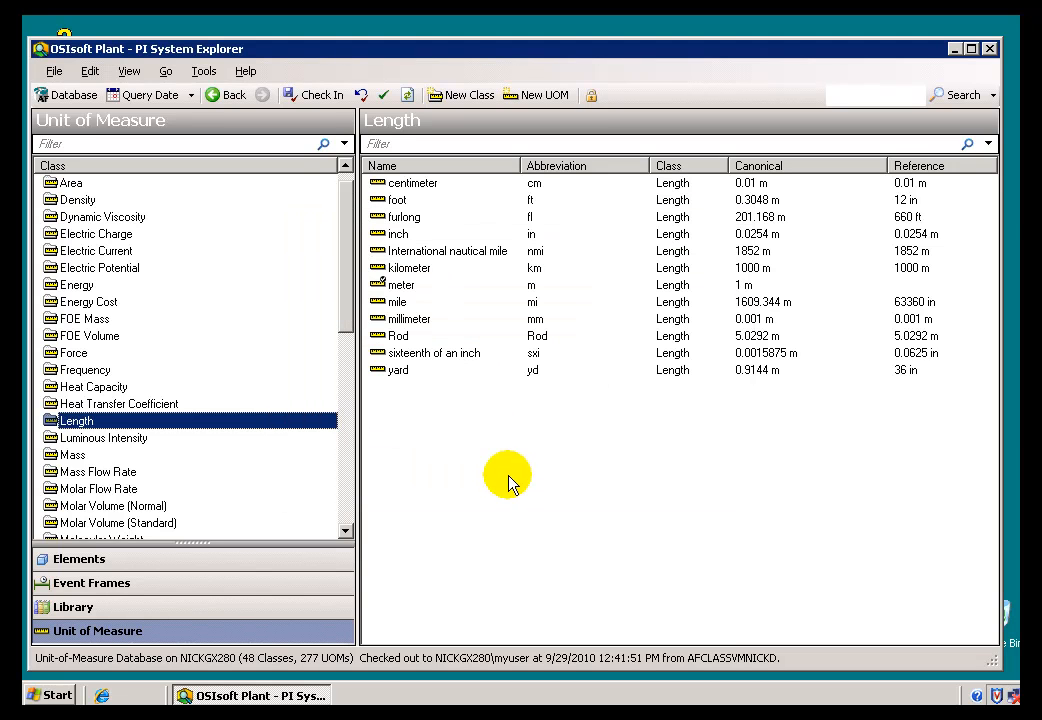
Step: Inspect the Area class's properties for its canonical unit and base units, close them without changes, and select square meter
click(53, 189)
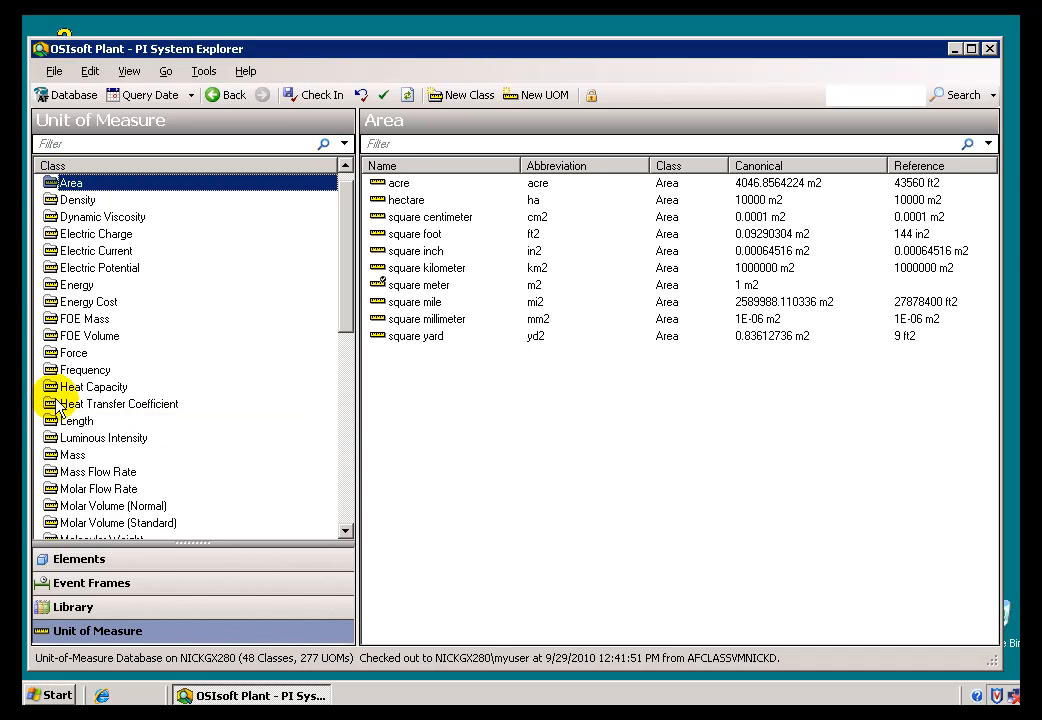
right_click(53, 190)
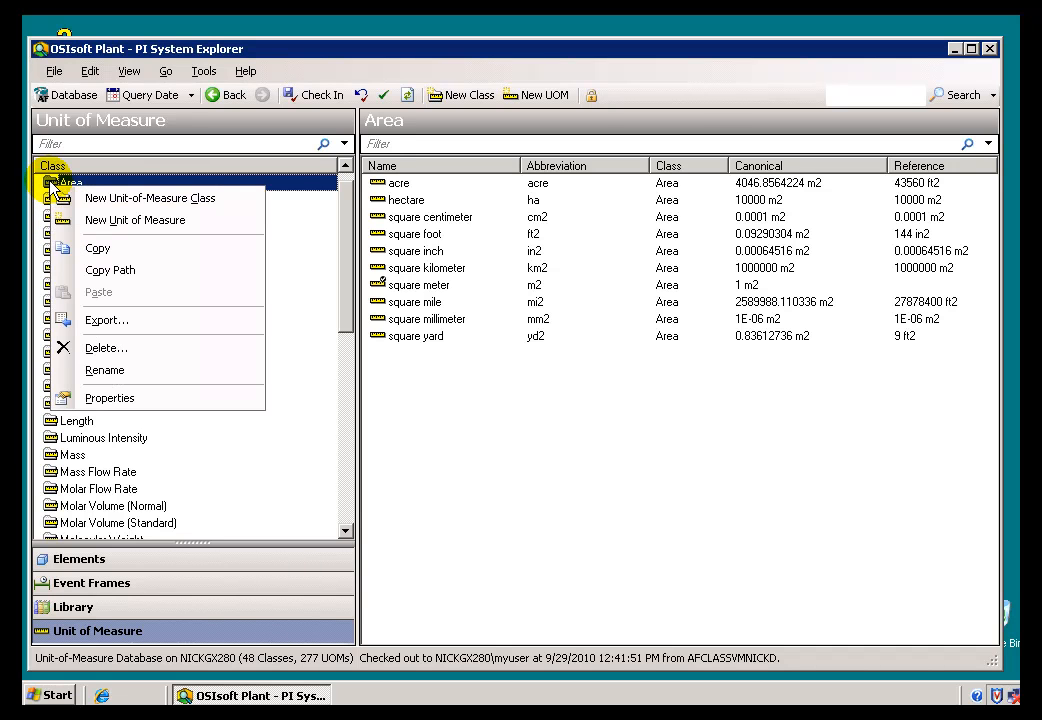
click(121, 399)
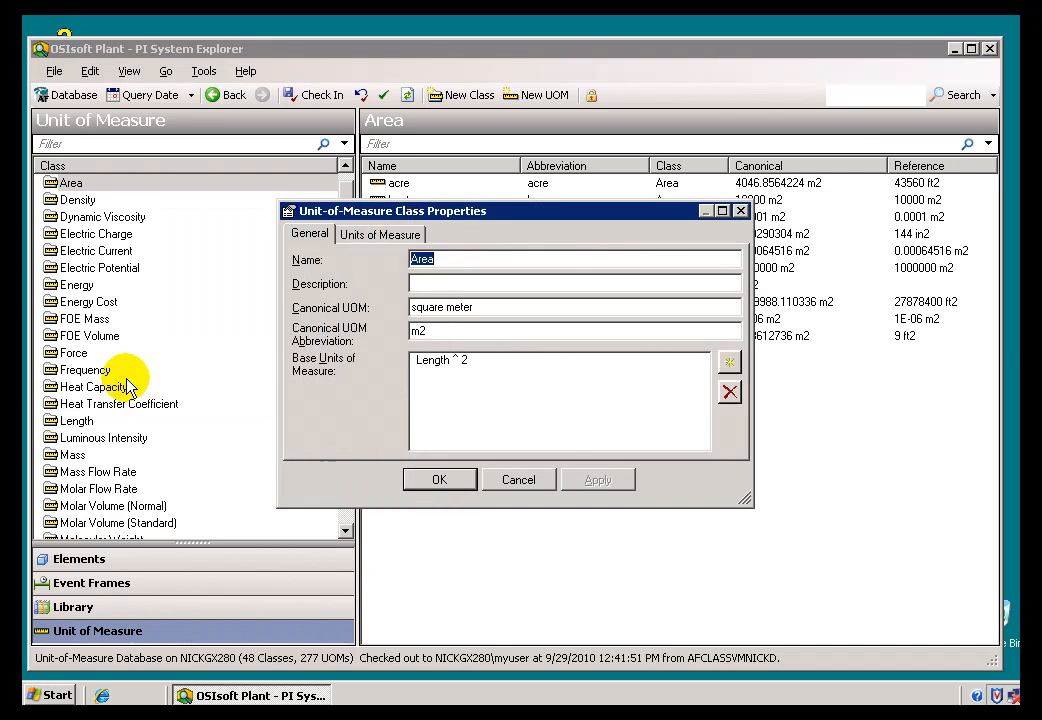
click(484, 368)
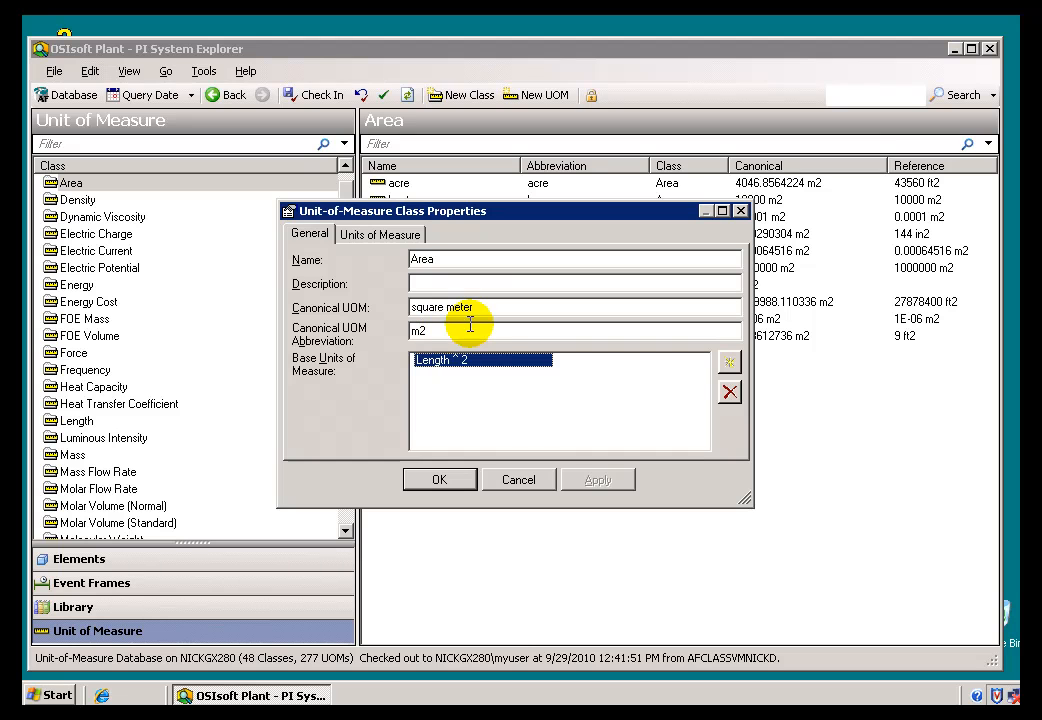
click(518, 480)
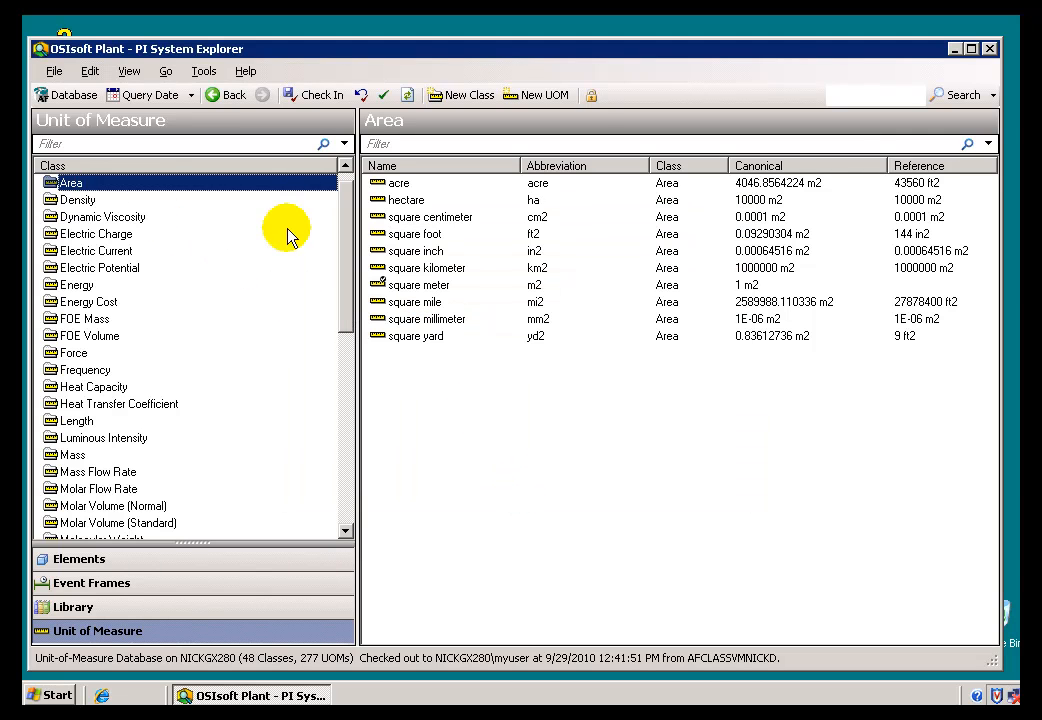
click(406, 286)
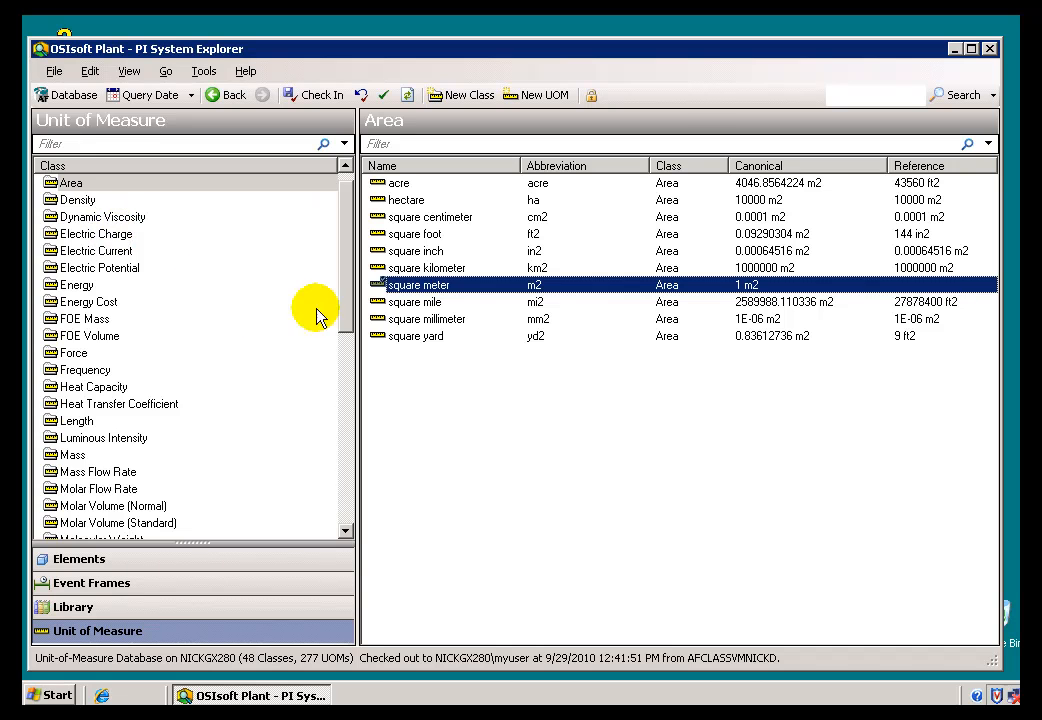
Step: Inspect the Volume class's properties for its canonical unit and base units, close them without changes, and select cubic meter
drag(342, 309, 325, 450)
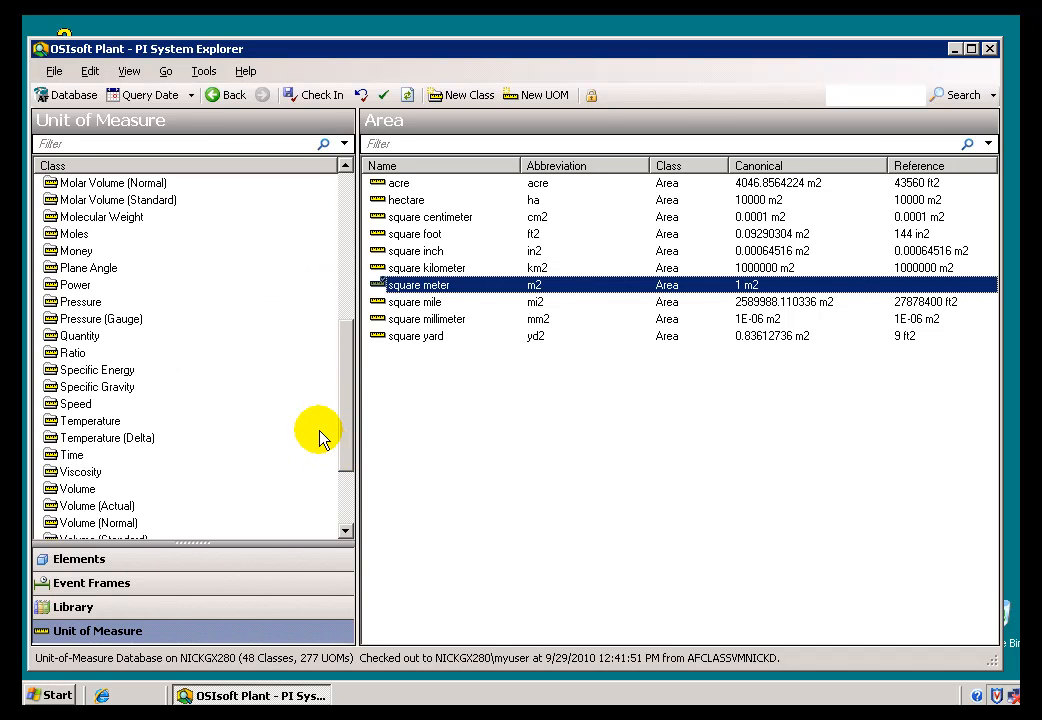
click(64, 489)
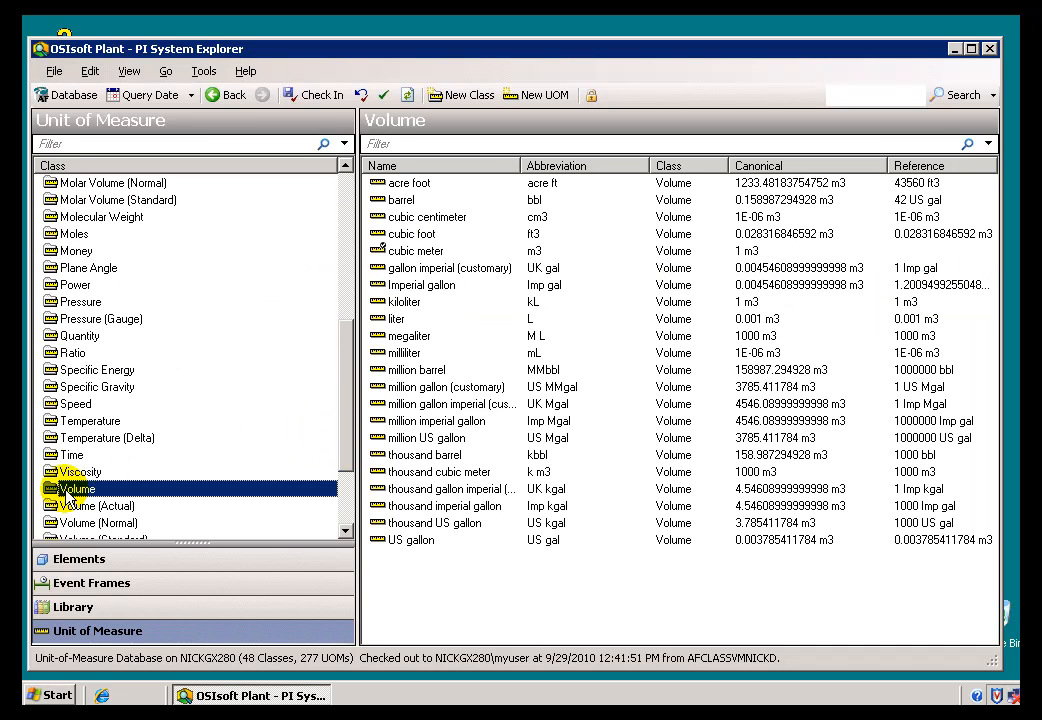
right_click(64, 489)
click(125, 666)
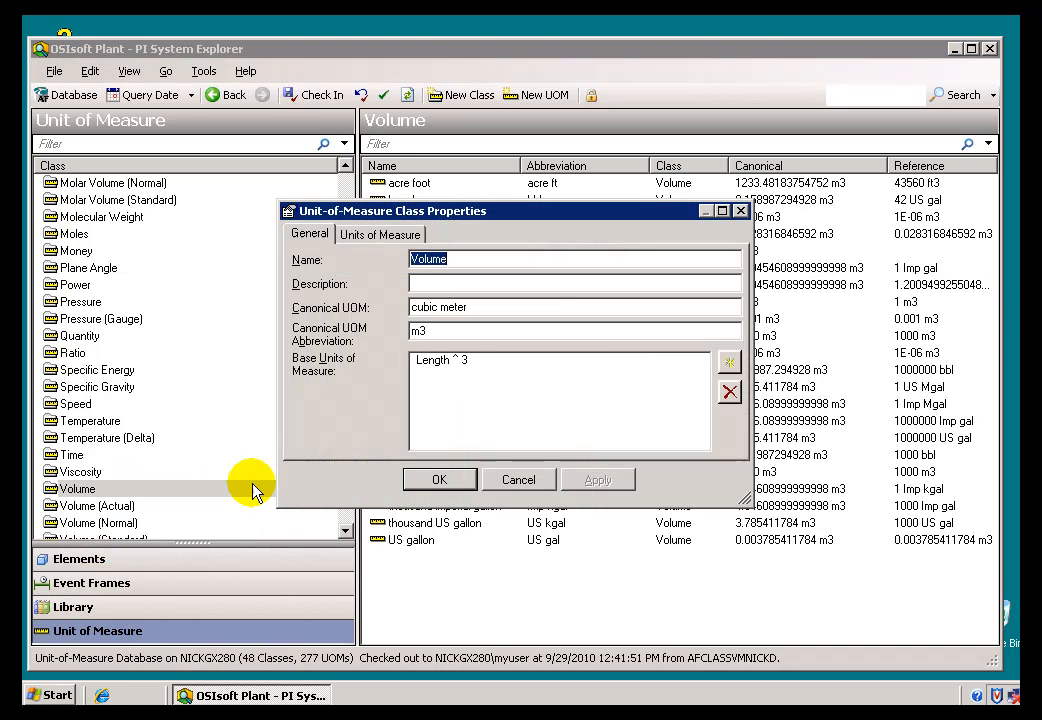
click(474, 365)
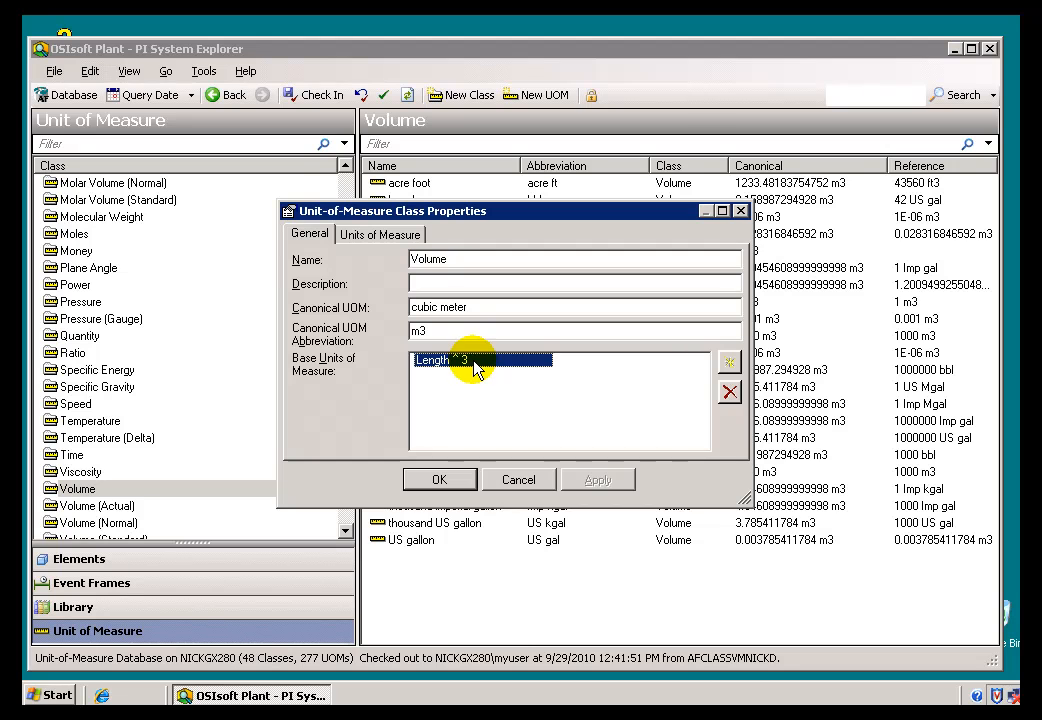
click(512, 483)
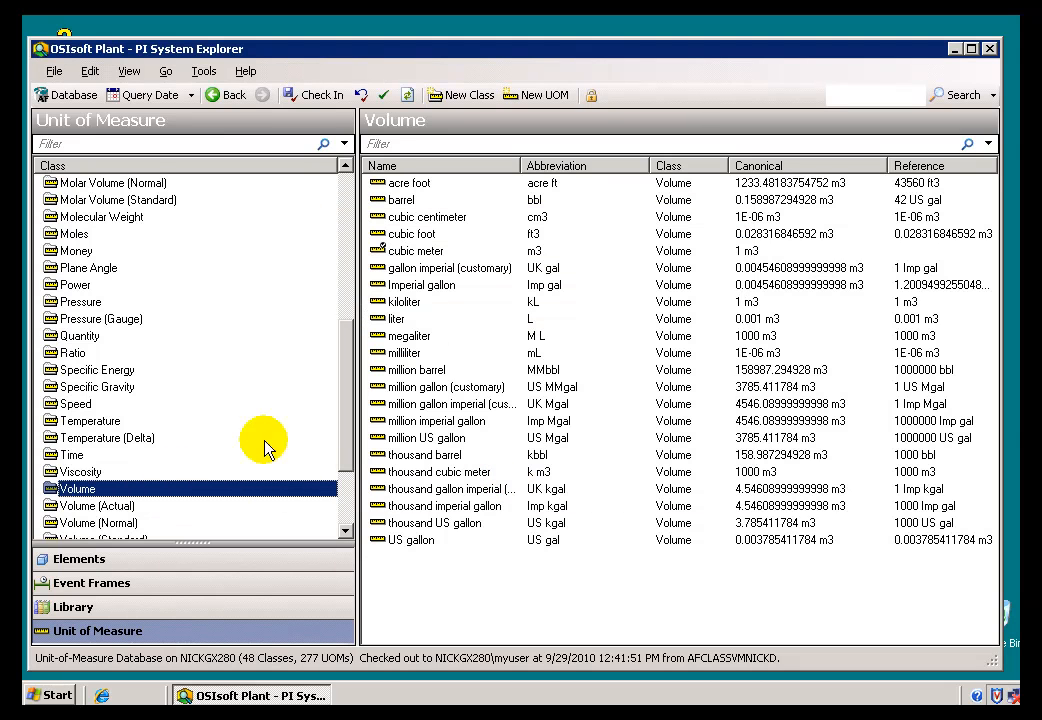
click(412, 252)
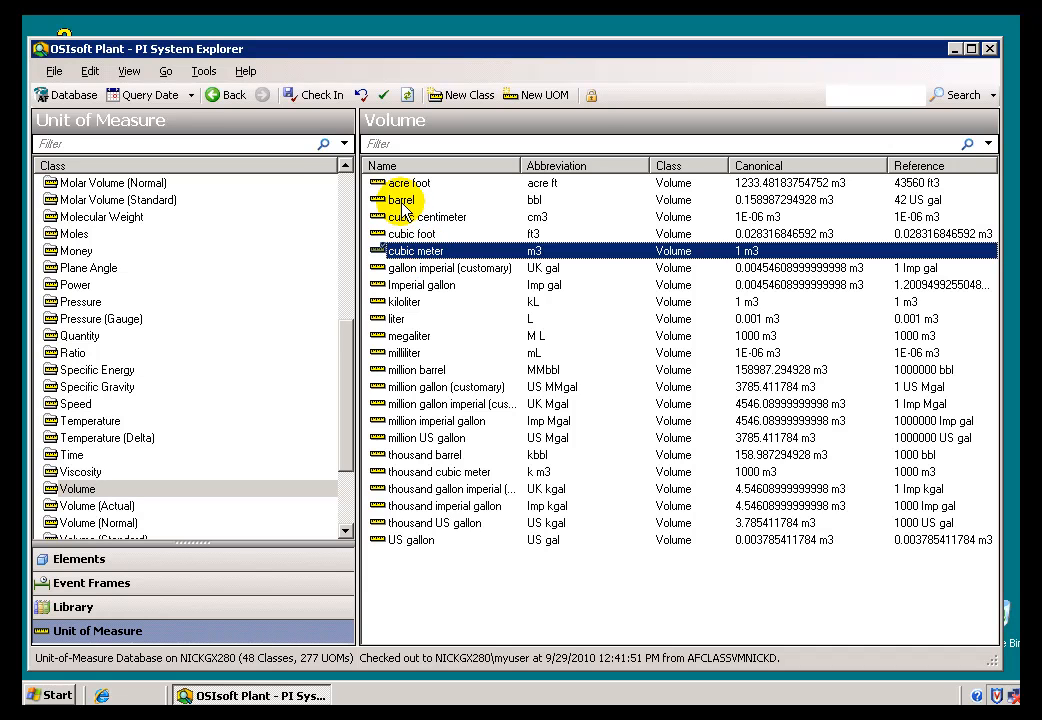
Step: Inspect the cubic foot unit's properties for its reference unit, conversion factor and offset, and close them without changes
click(402, 236)
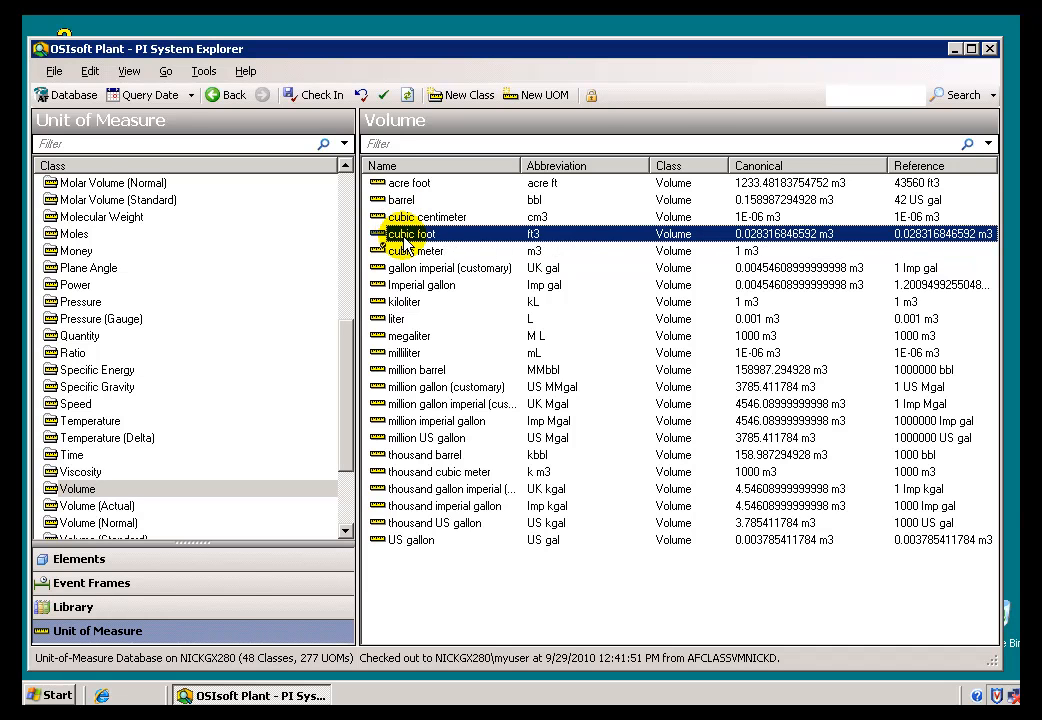
right_click(402, 236)
click(465, 400)
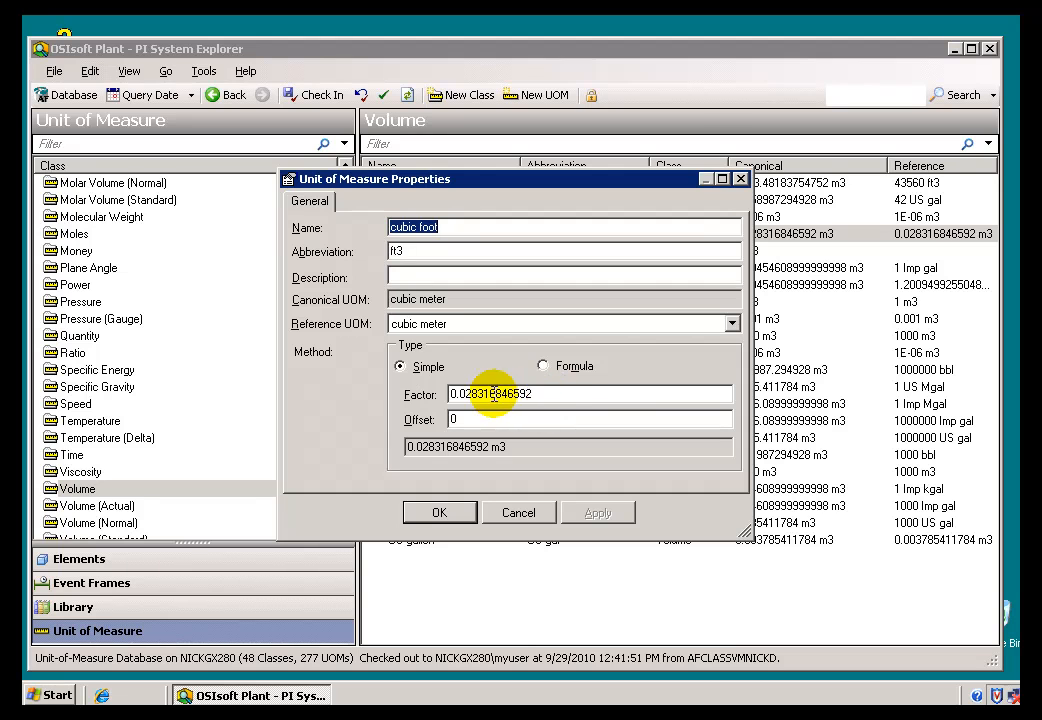
click(518, 514)
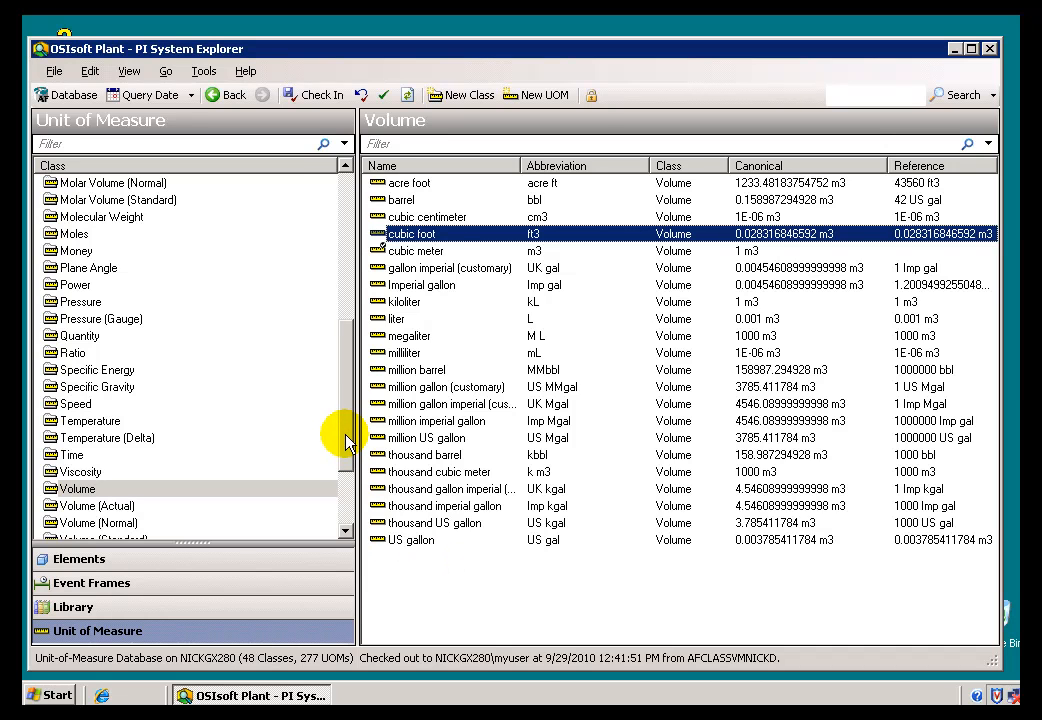
click(349, 234)
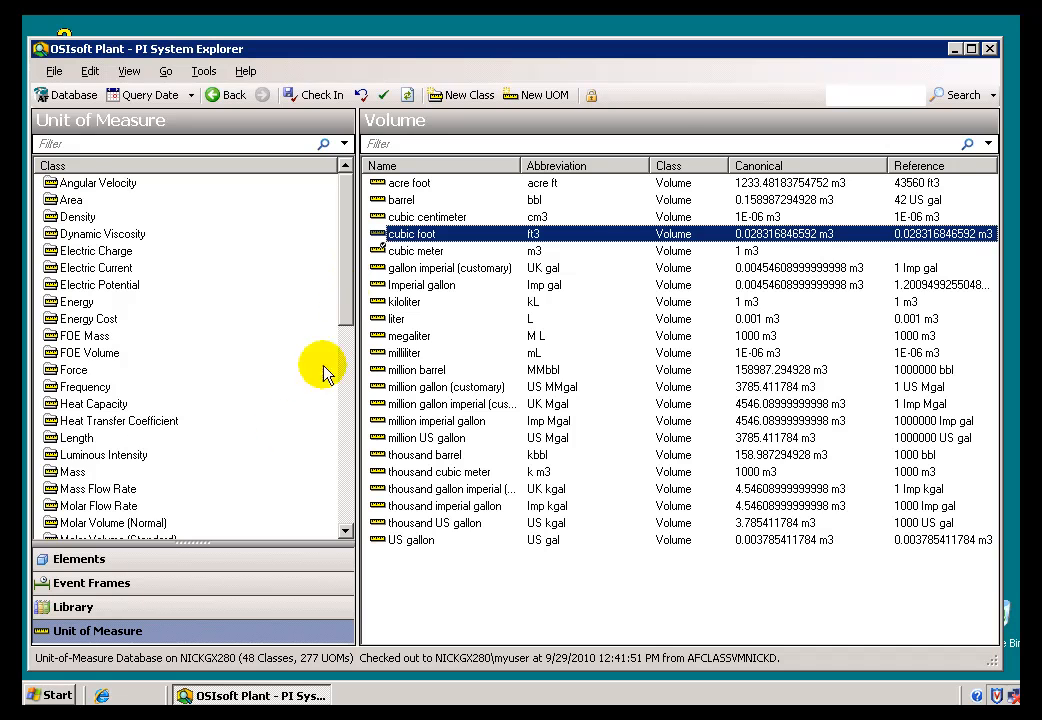
Step: Return to Mixing Tank 1's attributes in Elements and set the Level attribute's display unit to the default foot
click(81, 557)
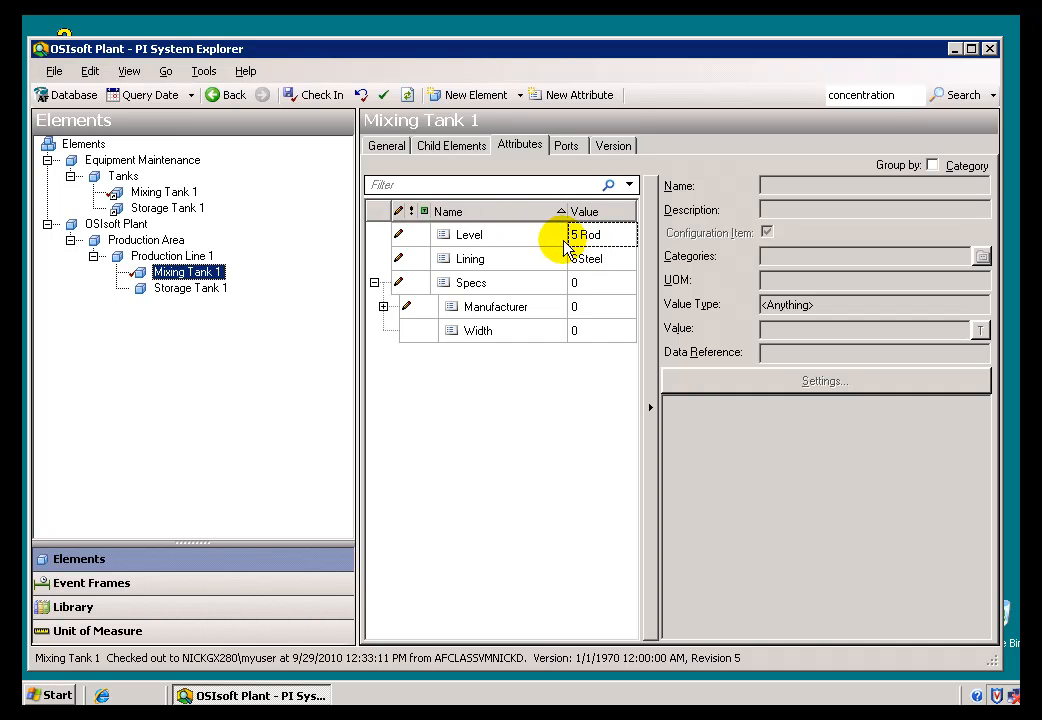
right_click(486, 239)
click(560, 250)
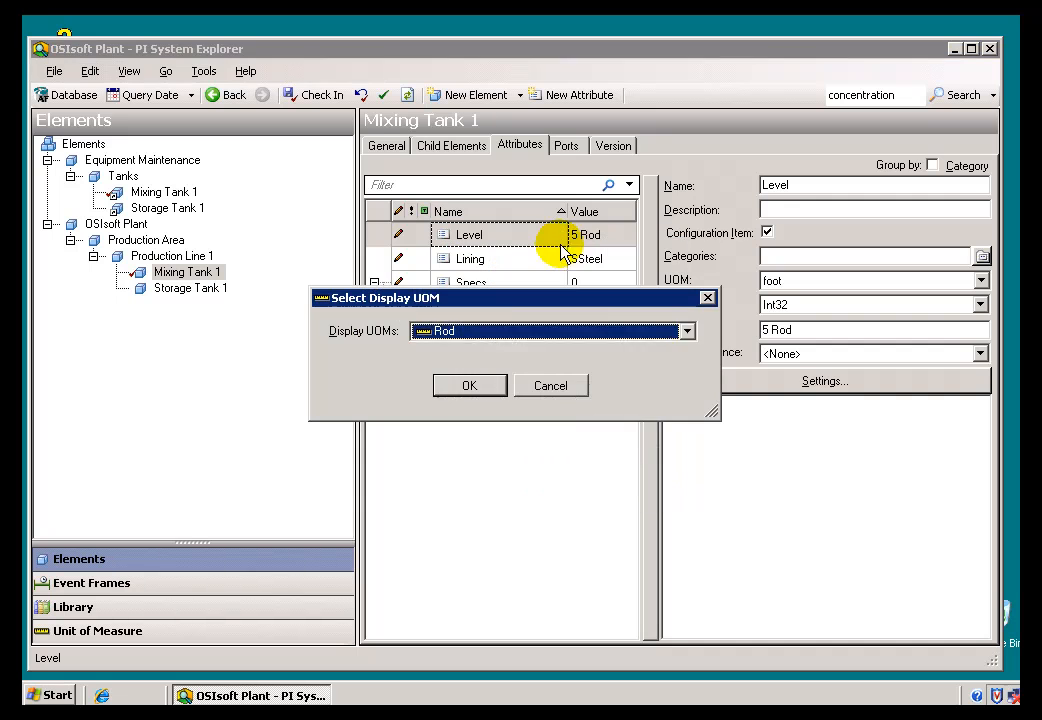
click(686, 333)
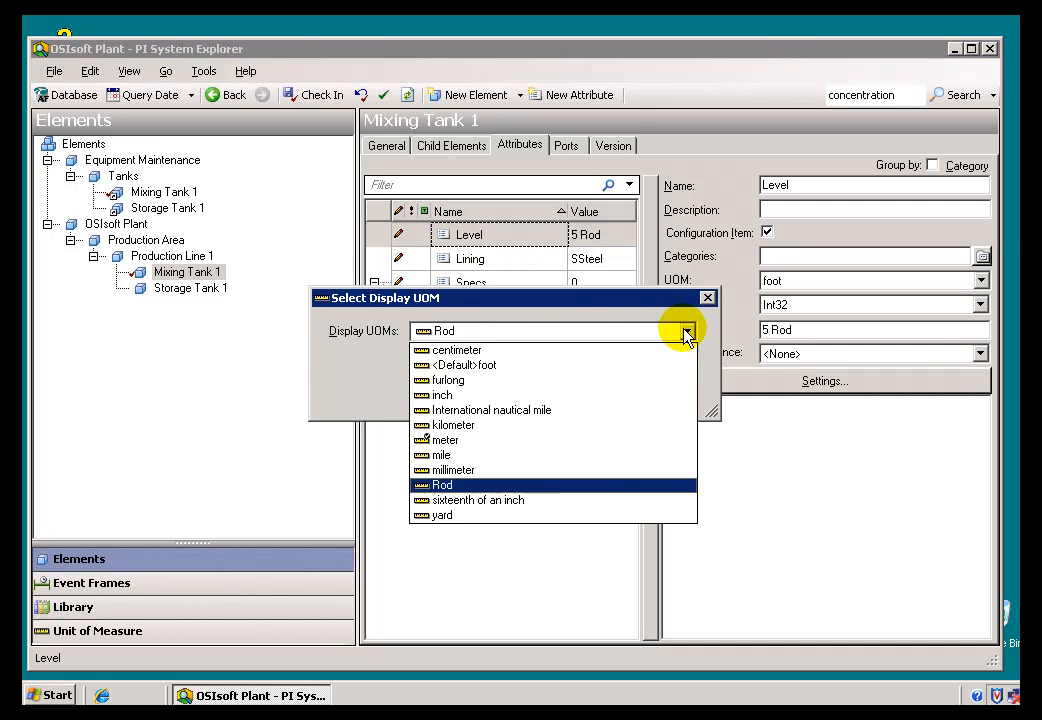
click(445, 365)
click(468, 388)
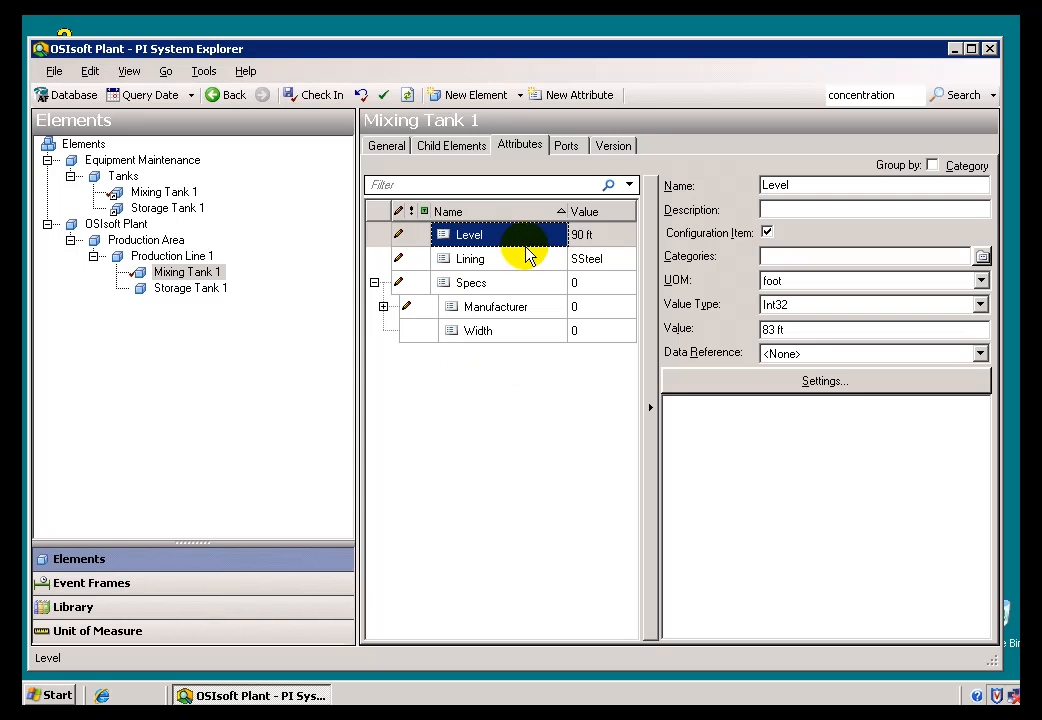